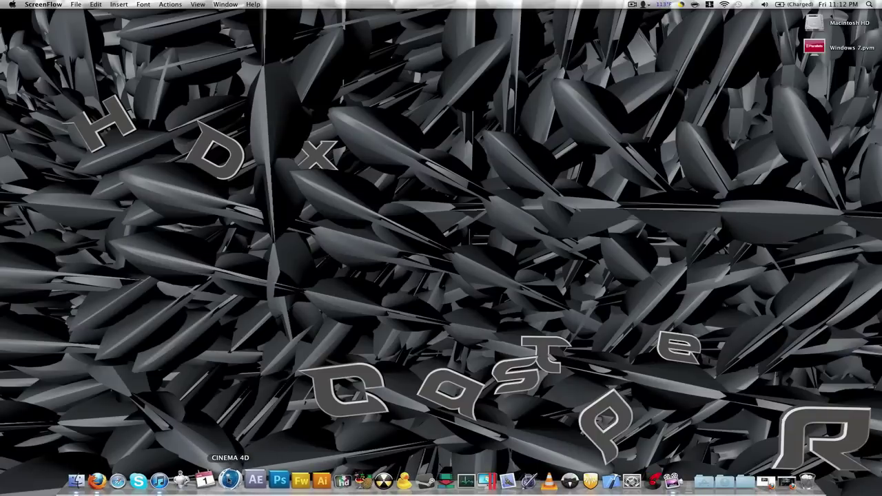
Step: Launch Cinema 4D and switch to the Standard layout
{"action": "left_click", "coordinate": [230, 480]}
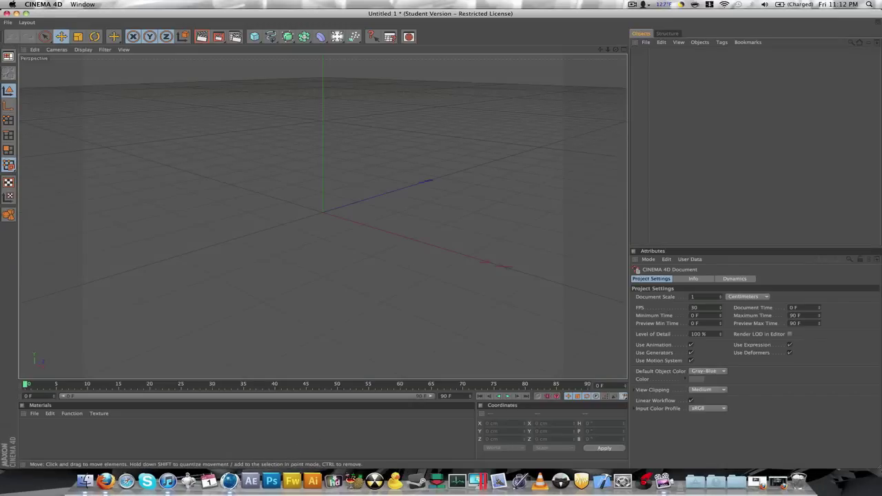
{"action": "left_click", "coordinate": [8, 55]}
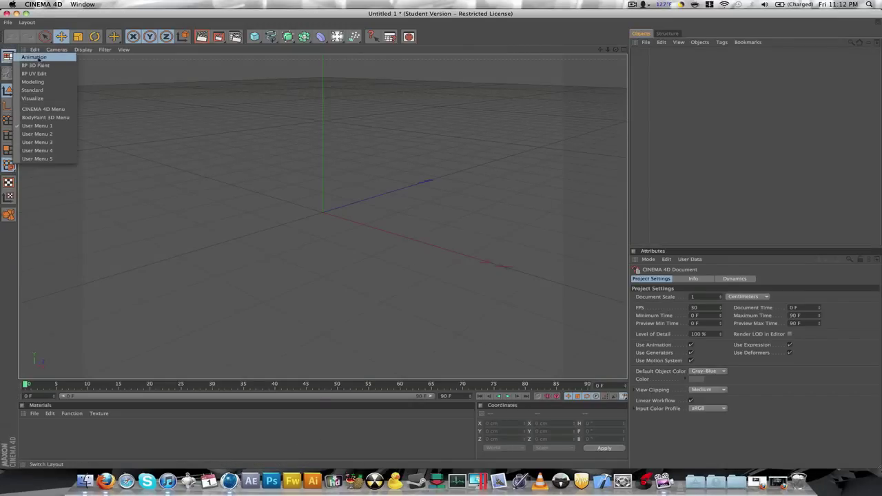
{"action": "left_click", "coordinate": [38, 91]}
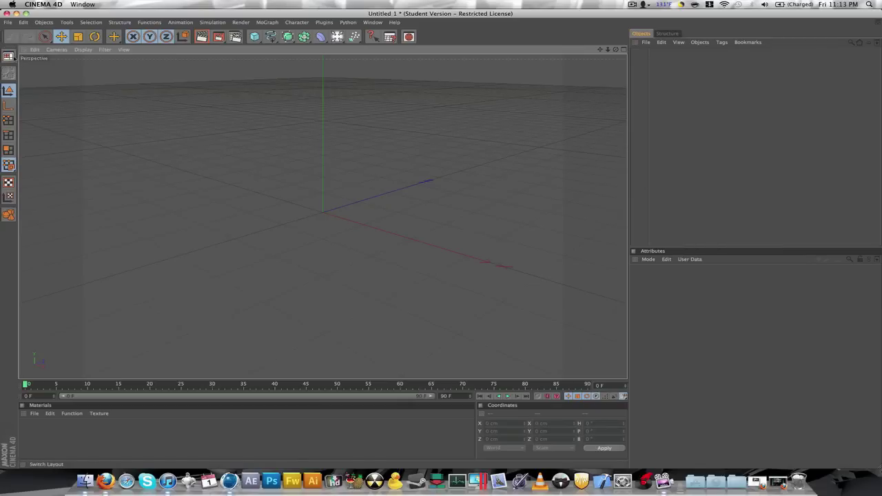
Step: Cycle through the Animation, BP 3D Paint, BP UV Edit, Modeling and Visualize layouts
{"action": "left_click", "coordinate": [9, 56]}
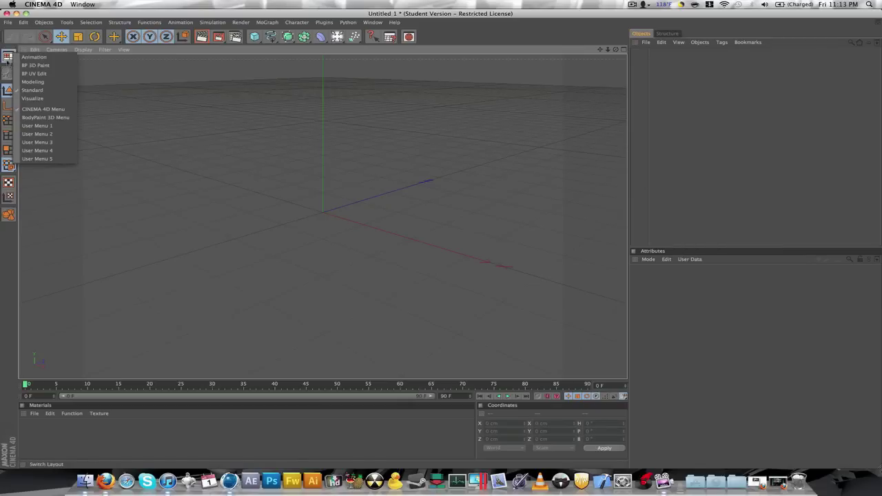
{"action": "left_click", "coordinate": [28, 57]}
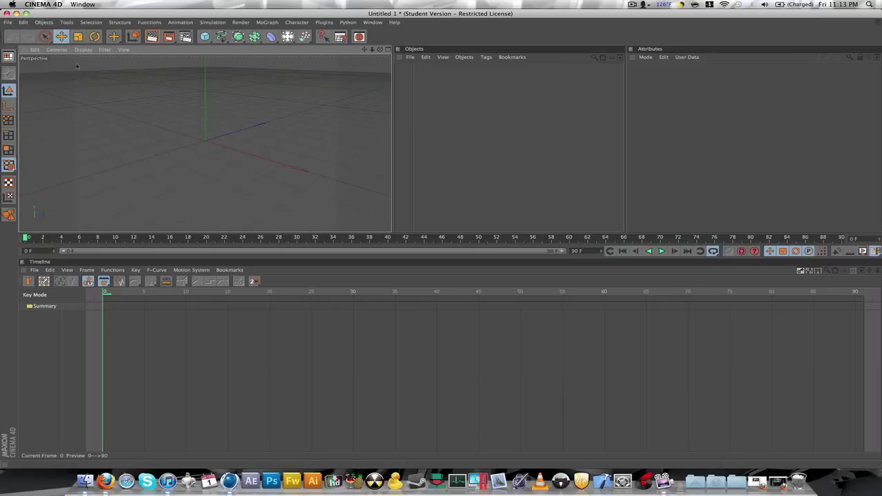
{"action": "left_click", "coordinate": [34, 65]}
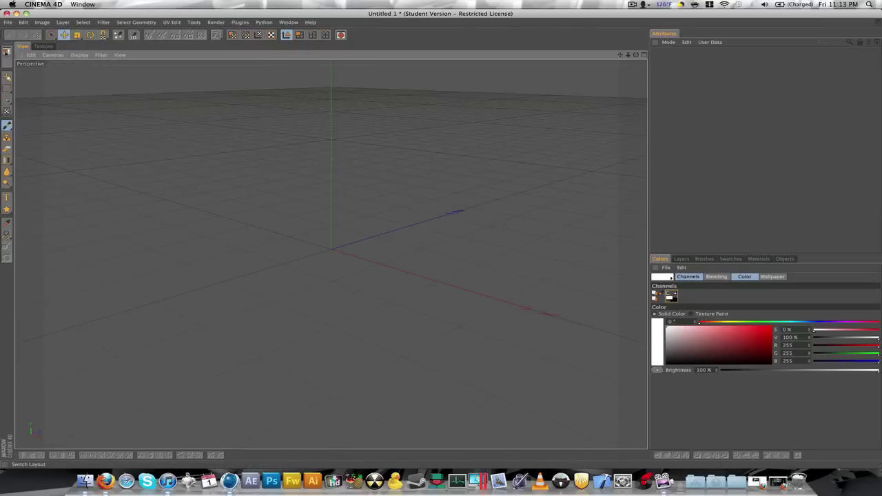
{"action": "left_click", "coordinate": [7, 52]}
{"action": "left_click", "coordinate": [31, 71]}
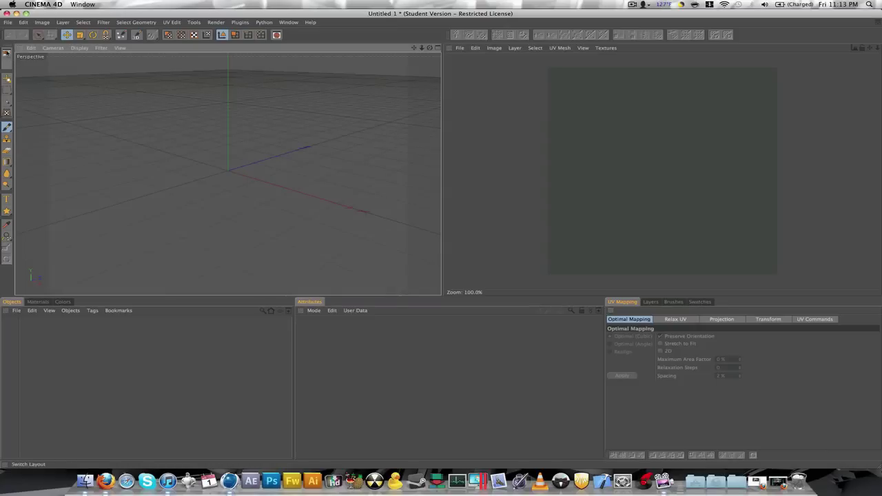
{"action": "left_click", "coordinate": [7, 52]}
{"action": "left_click", "coordinate": [30, 80]}
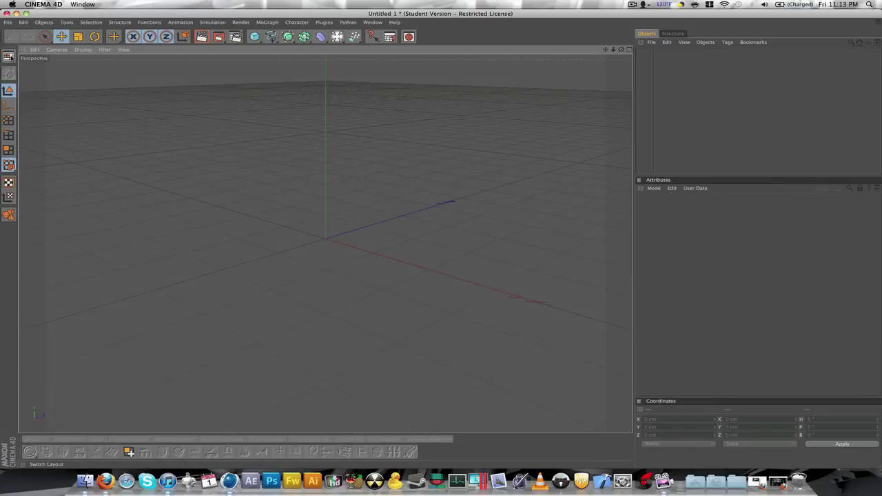
{"action": "left_click", "coordinate": [8, 56]}
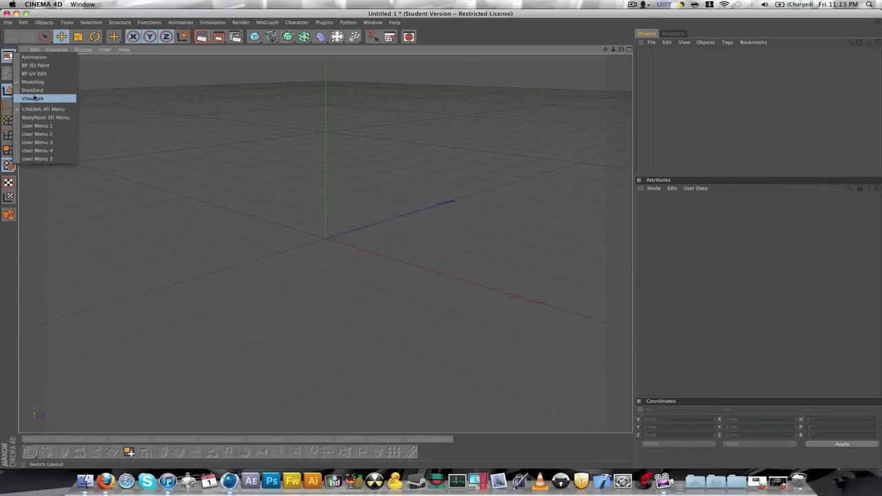
{"action": "left_click", "coordinate": [33, 98]}
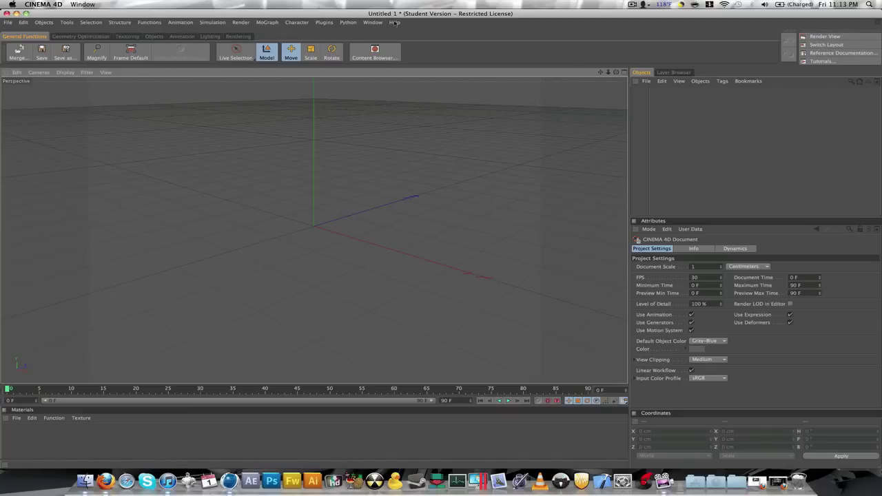
Step: Restore the Standard layout from the Window > Layout menu
{"action": "left_click", "coordinate": [373, 23]}
{"action": "mouse_move", "coordinate": [382, 35]}
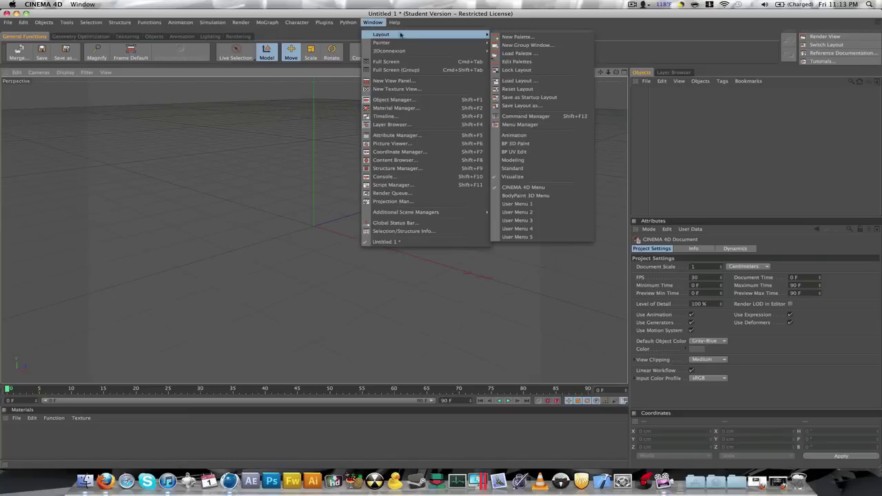
{"action": "left_click", "coordinate": [528, 168]}
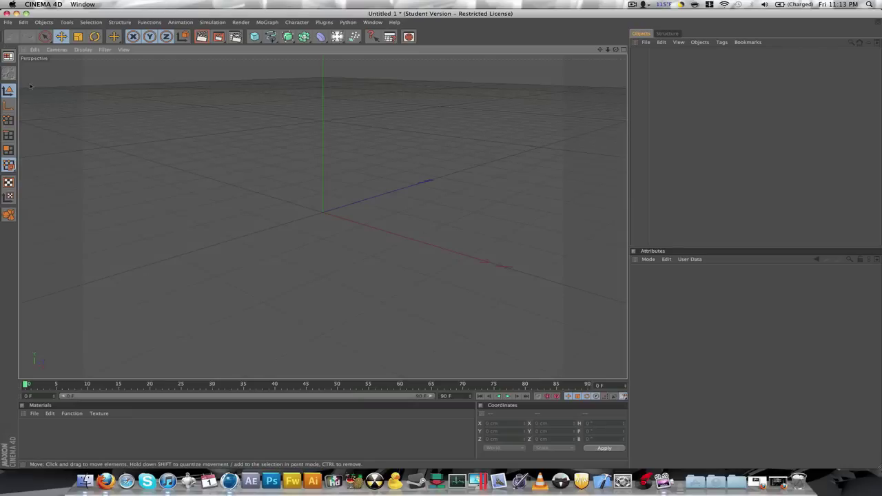
Step: Try the BodyPaint 3D menu set, then switch back to the CINEMA 4D menus
{"action": "left_click", "coordinate": [8, 56]}
{"action": "left_click", "coordinate": [49, 117]}
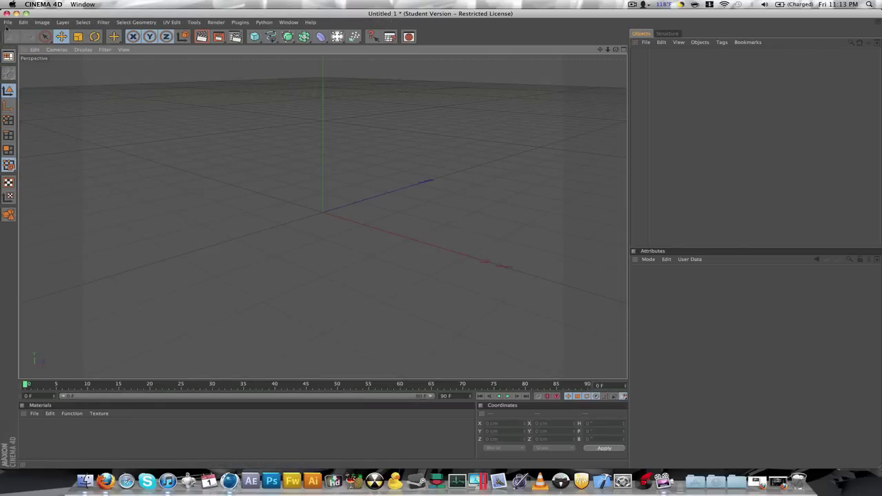
{"action": "left_click", "coordinate": [194, 22]}
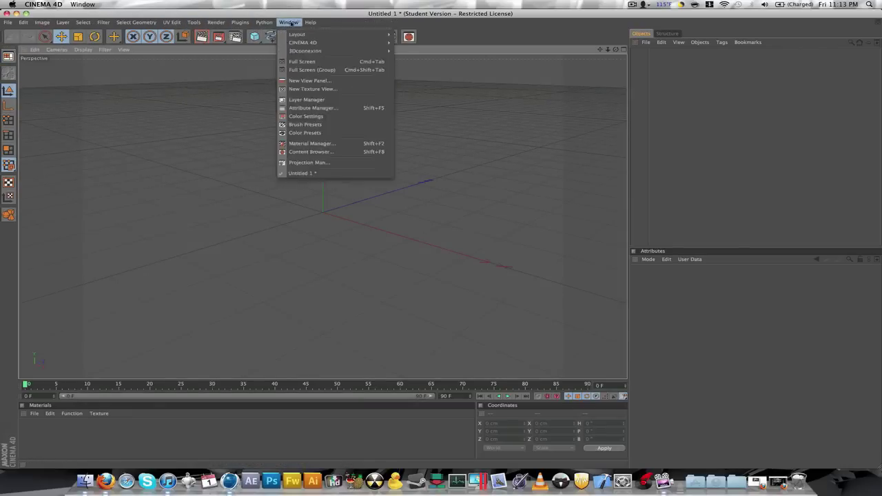
{"action": "key", "text": "Escape"}
{"action": "left_click", "coordinate": [8, 56]}
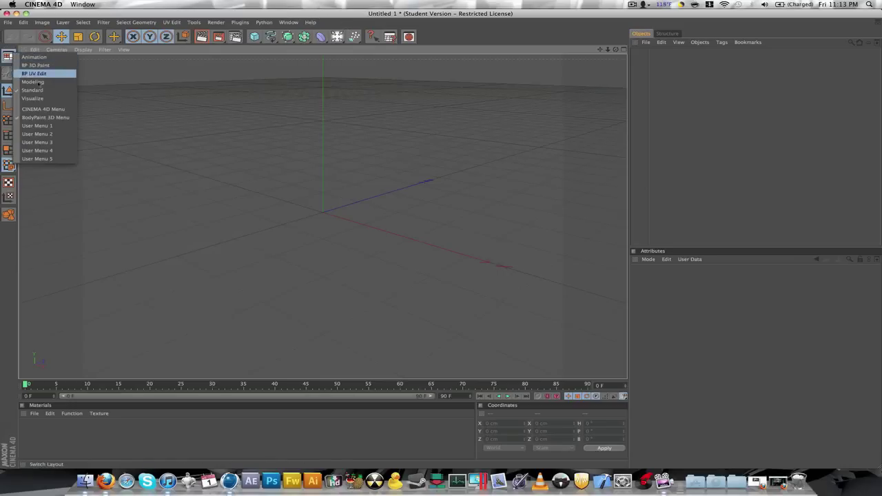
{"action": "left_click", "coordinate": [41, 115]}
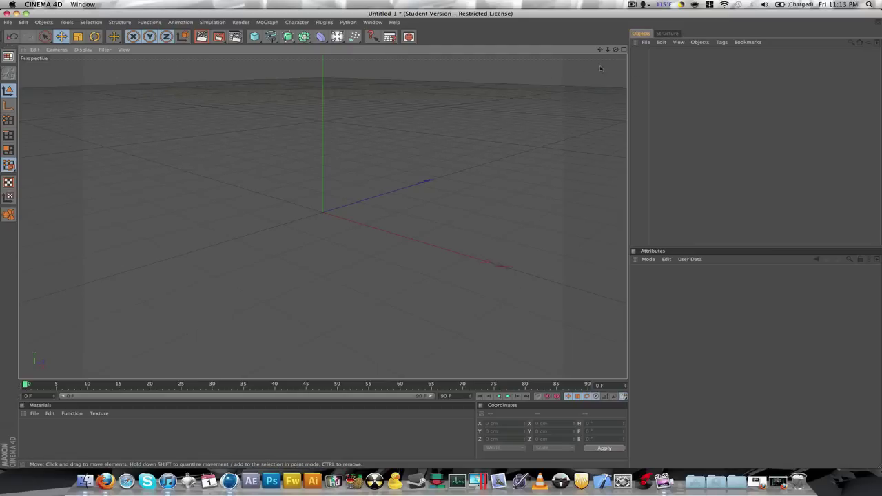
{"action": "left_click_drag", "start_coordinate": [616, 51], "coordinate": [578, 52]}
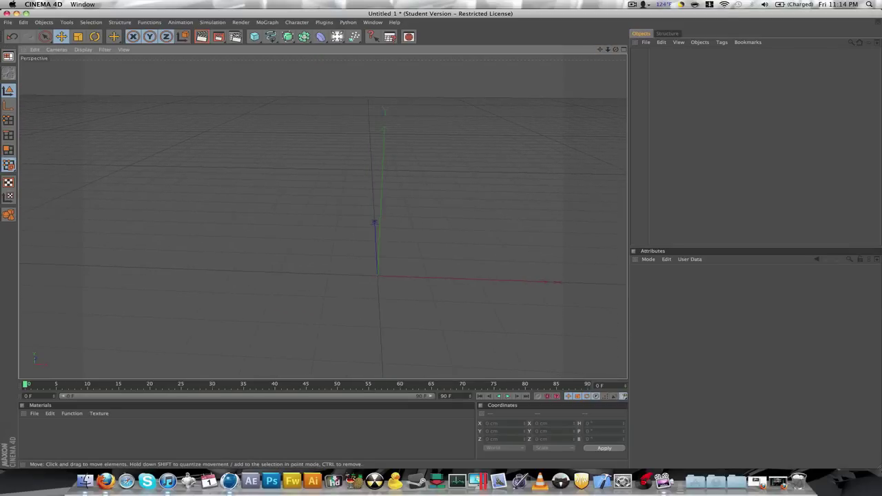
{"action": "mouse_move", "coordinate": [616, 50]}
{"action": "left_mouse_down"}
{"action": "mouse_move", "coordinate": [600, 53]}
{"action": "mouse_move", "coordinate": [608, 51]}
{"action": "left_mouse_up"}
{"action": "left_click_drag", "start_coordinate": [346, 163], "coordinate": [317, 155], "text": "alt"}
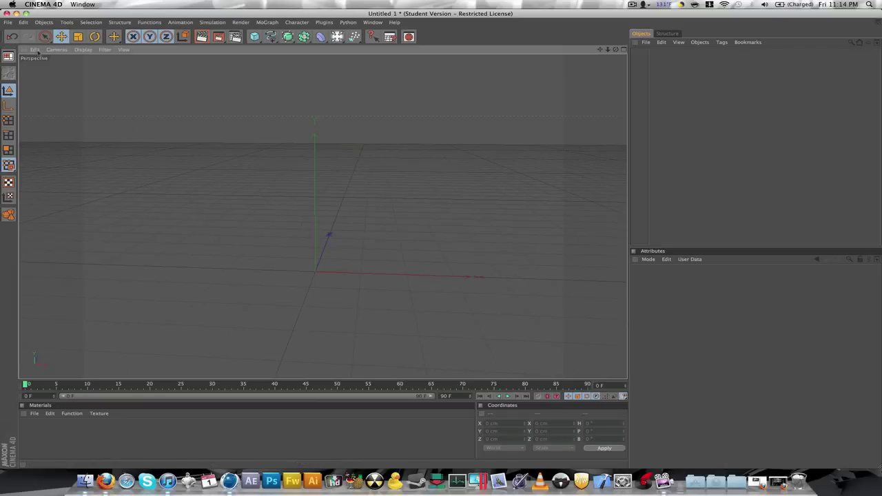
{"action": "scroll", "coordinate": [200, 143], "scroll_direction": "down", "scroll_amount": 10}
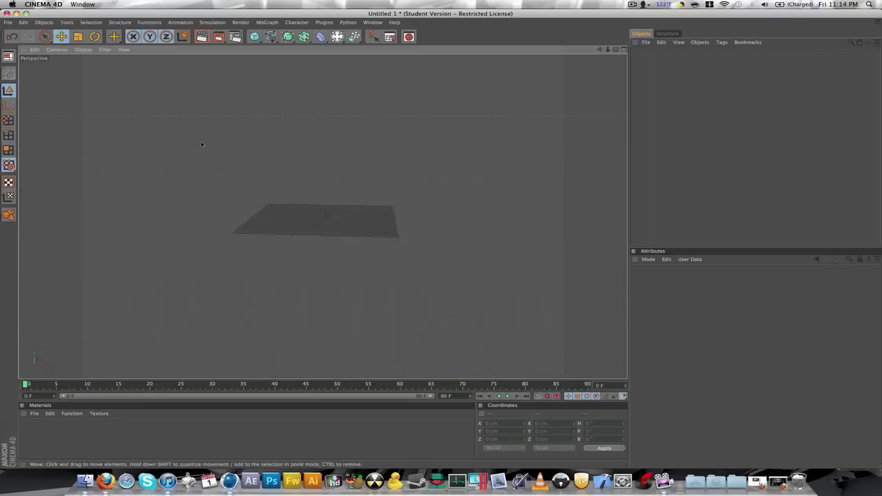
{"action": "scroll", "coordinate": [201, 145], "scroll_direction": "down", "scroll_amount": 3}
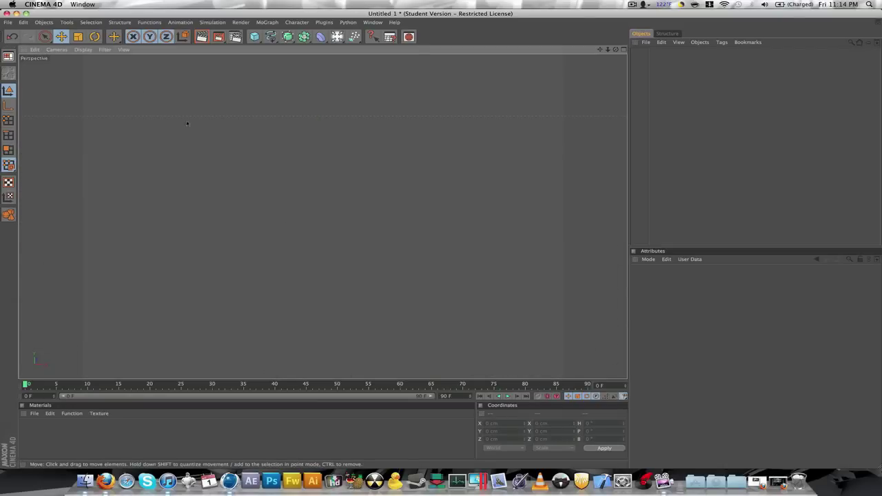
{"action": "left_click", "coordinate": [35, 50]}
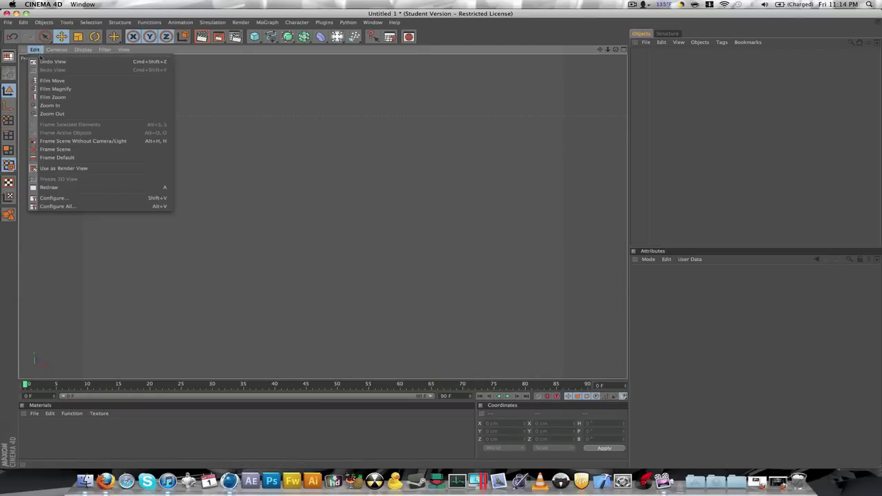
{"action": "left_click", "coordinate": [60, 157]}
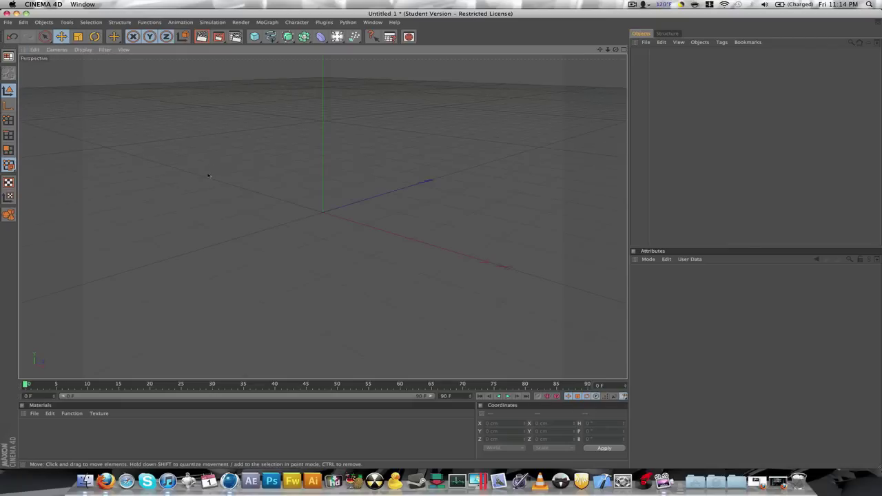
{"action": "left_click_drag", "start_coordinate": [616, 49], "coordinate": [538, 60]}
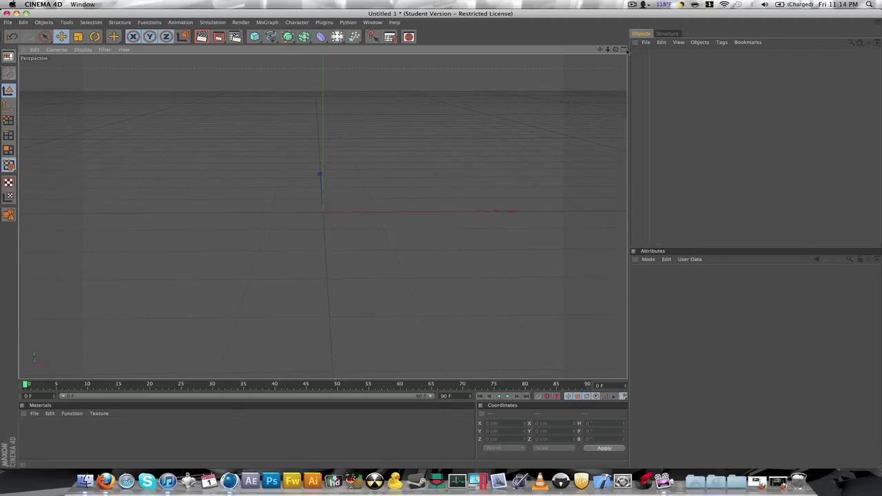
Step: Show all four viewports and add a MoText object from the MoGraph menu
{"action": "left_click", "coordinate": [625, 49]}
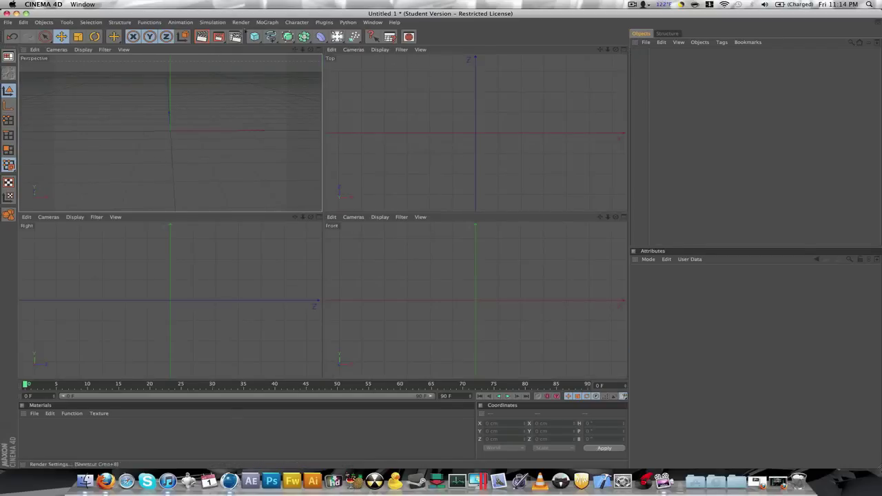
{"action": "left_click", "coordinate": [266, 22]}
{"action": "left_click", "coordinate": [300, 115]}
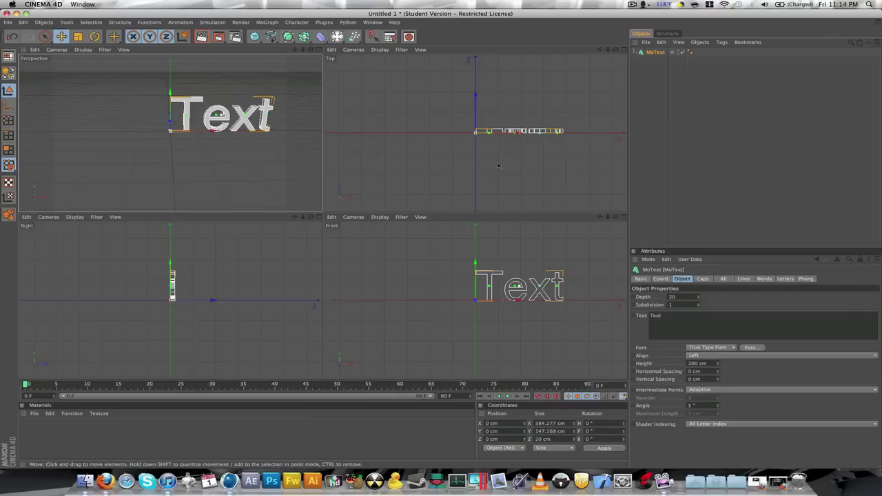
Step: Enlarge the Top view and zoom in and out on the MoText
{"action": "left_click", "coordinate": [624, 49]}
{"action": "scroll", "coordinate": [387, 218], "scroll_direction": "up", "scroll_amount": 8}
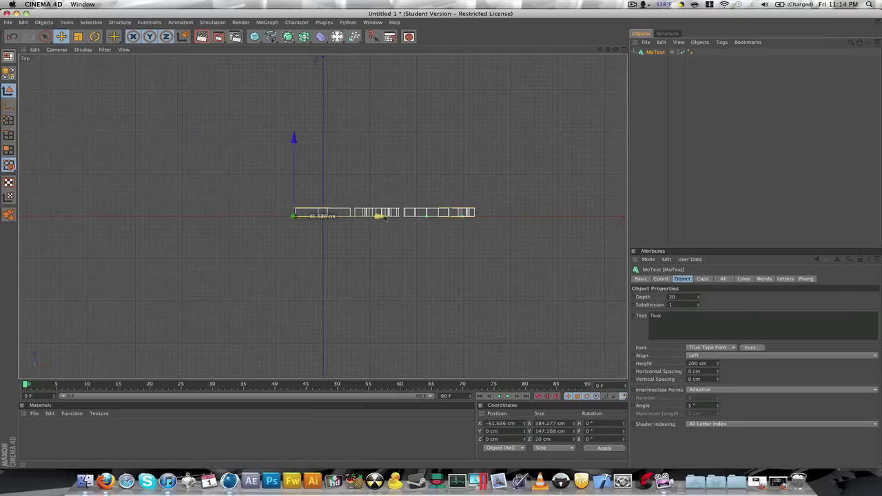
{"action": "scroll", "coordinate": [385, 219], "scroll_direction": "down", "scroll_amount": 1}
{"action": "scroll", "coordinate": [310, 219], "scroll_direction": "up", "scroll_amount": 3}
{"action": "scroll", "coordinate": [189, 221], "scroll_direction": "down", "scroll_amount": 7}
{"action": "scroll", "coordinate": [189, 221], "scroll_direction": "down", "scroll_amount": 3}
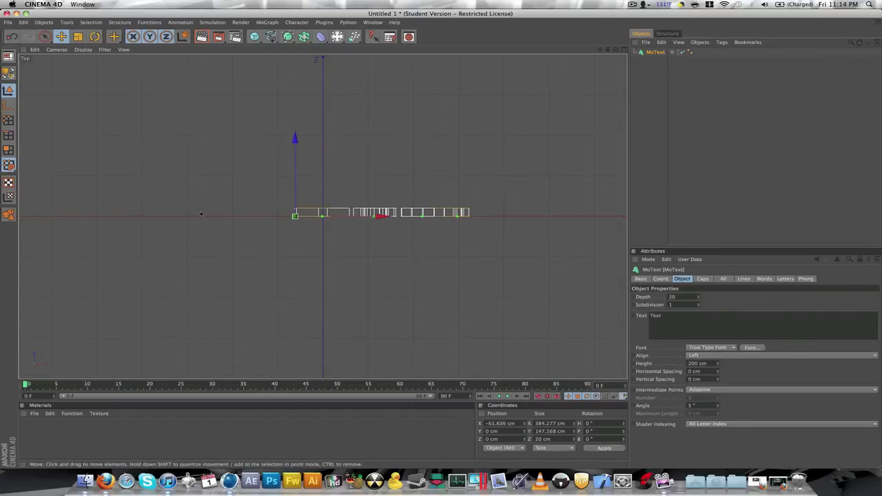
Step: Maximize the Perspective view and delete the MoText object
{"action": "left_click", "coordinate": [624, 49]}
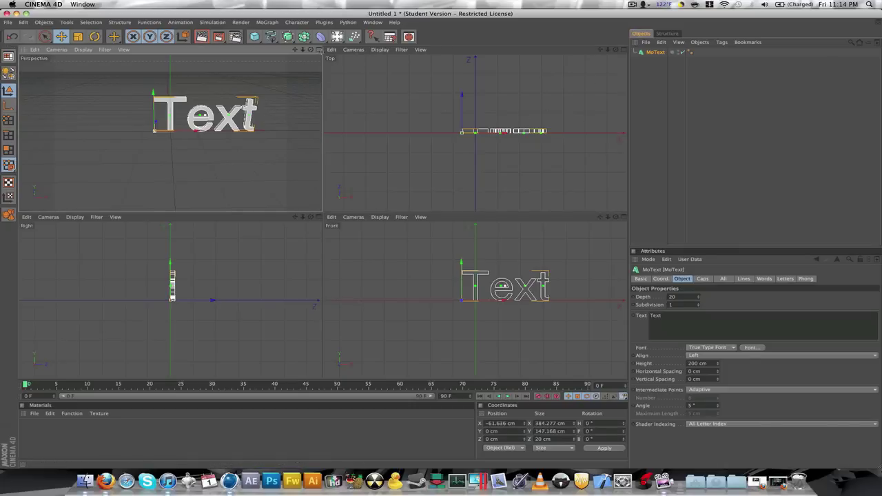
{"action": "left_click", "coordinate": [319, 49]}
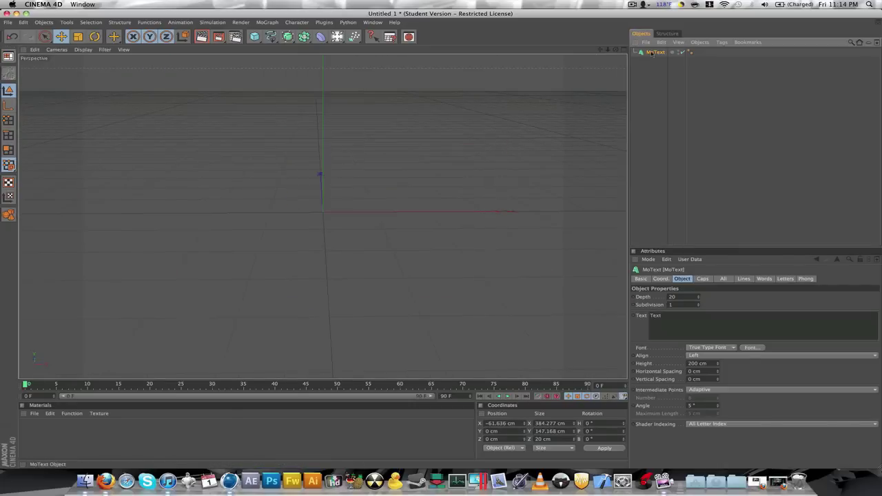
{"action": "key", "text": "Delete"}
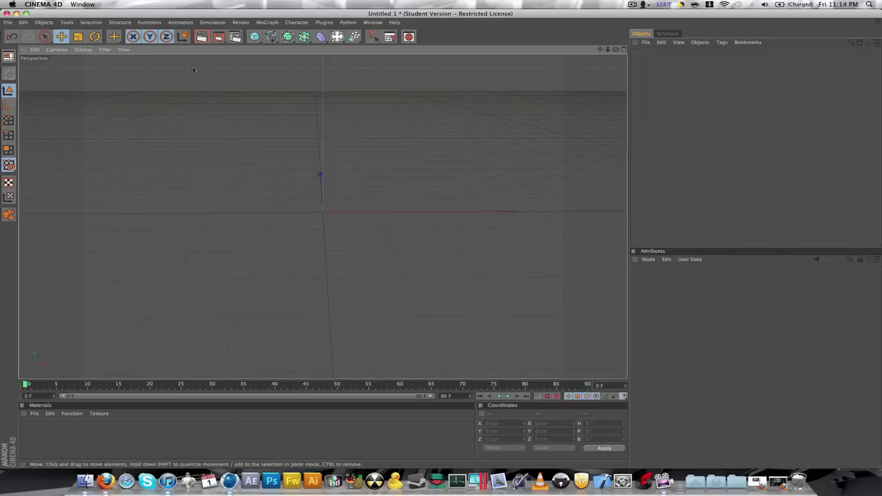
{"action": "left_click", "coordinate": [8, 22]}
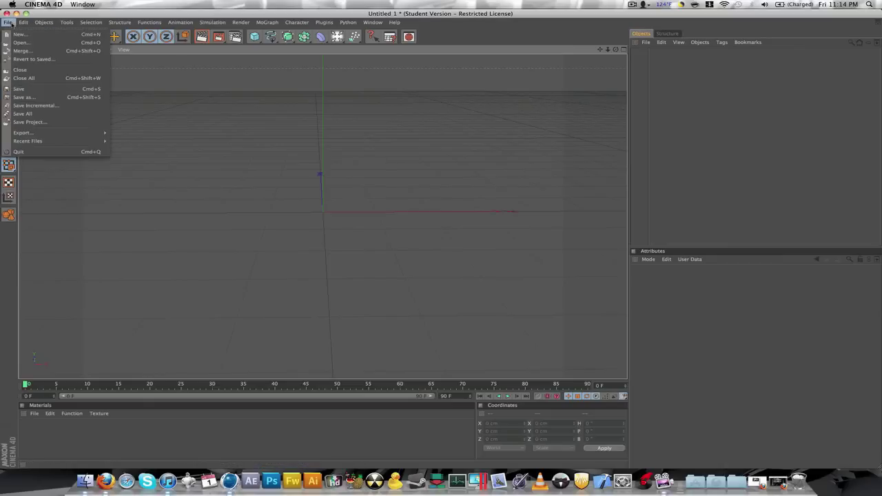
{"action": "mouse_move", "coordinate": [23, 23]}
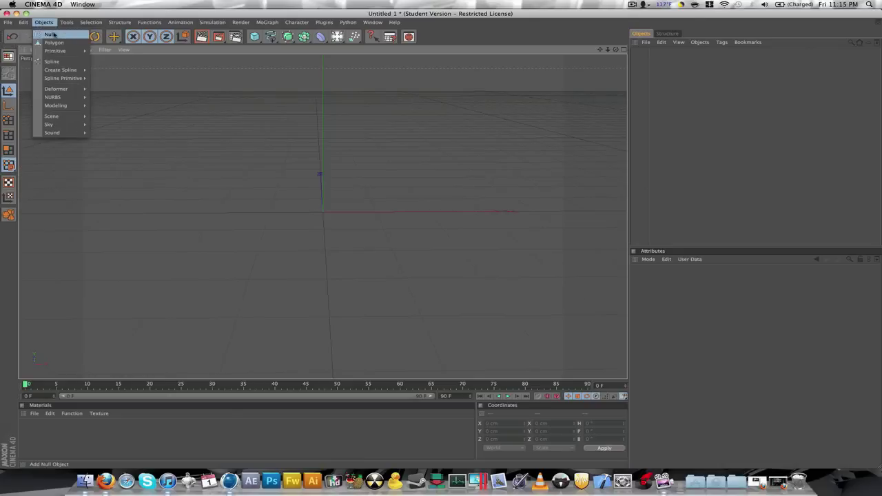
{"action": "mouse_move", "coordinate": [66, 51]}
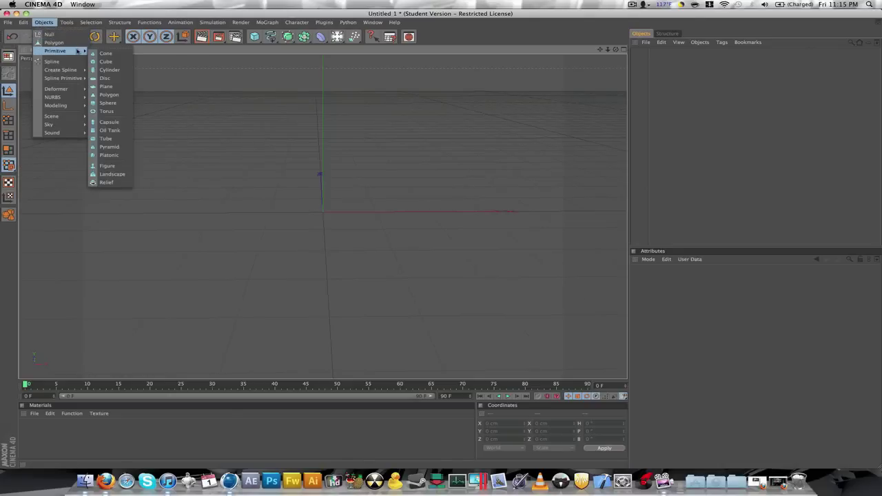
{"action": "mouse_move", "coordinate": [66, 22]}
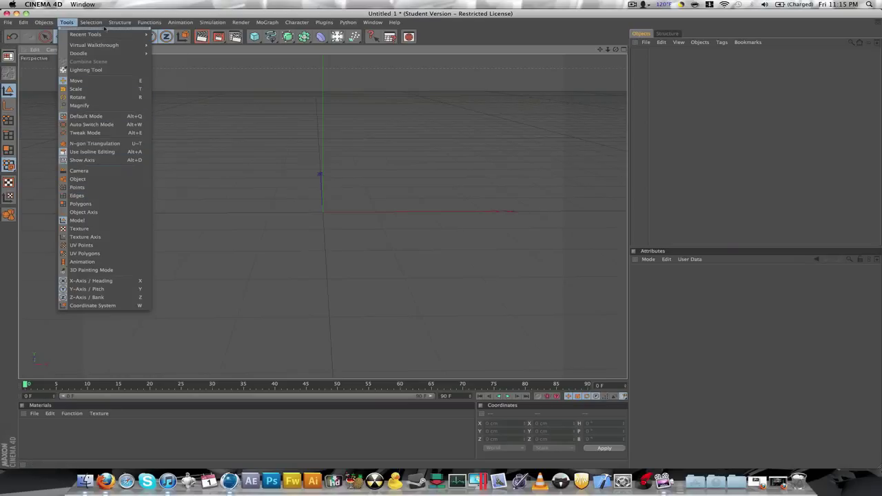
{"action": "mouse_move", "coordinate": [102, 24]}
{"action": "mouse_move", "coordinate": [140, 24]}
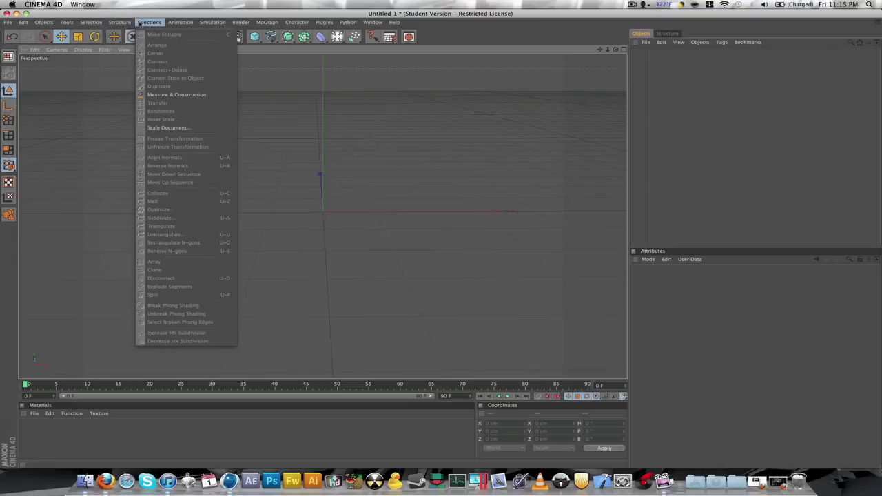
{"action": "mouse_move", "coordinate": [176, 24]}
{"action": "mouse_move", "coordinate": [204, 24]}
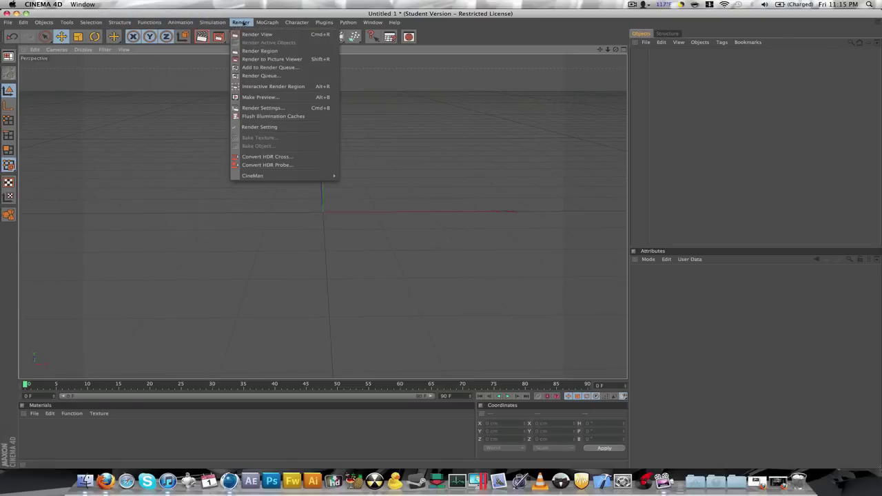
{"action": "mouse_move", "coordinate": [267, 22]}
{"action": "left_click", "coordinate": [369, 12]}
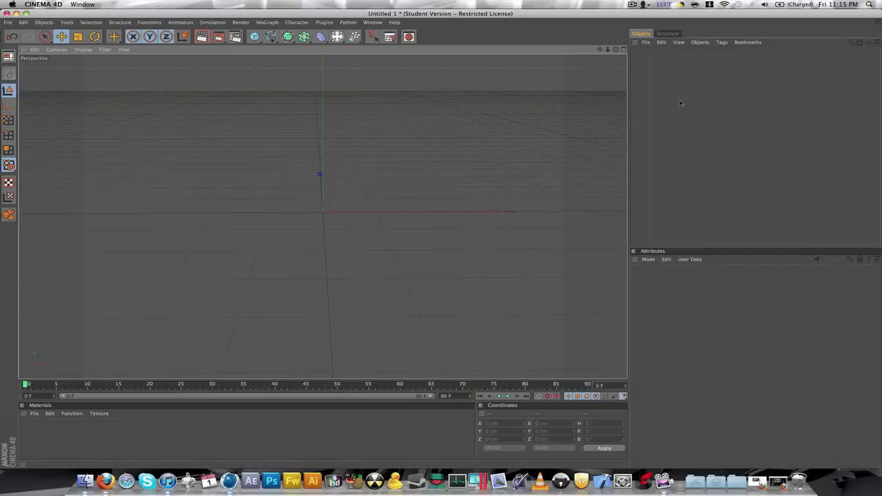
{"action": "left_click", "coordinate": [254, 37]}
{"action": "right_click", "coordinate": [642, 54]}
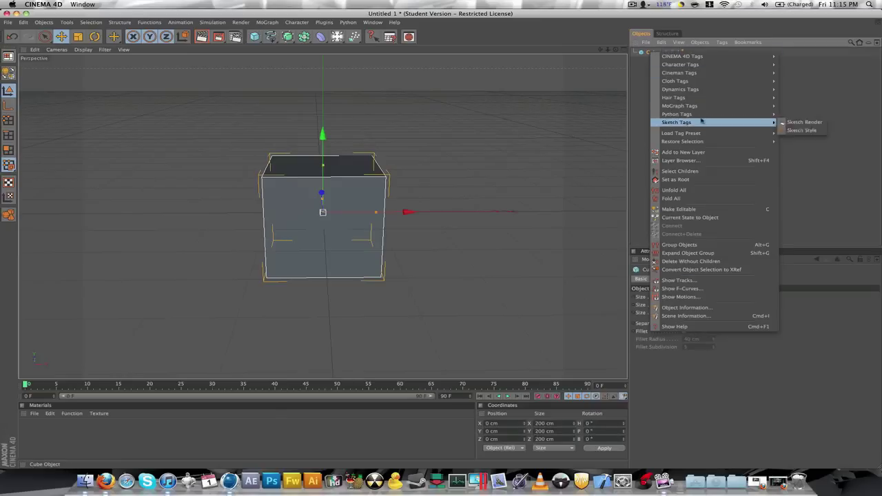
{"action": "mouse_move", "coordinate": [655, 97]}
{"action": "mouse_move", "coordinate": [703, 106]}
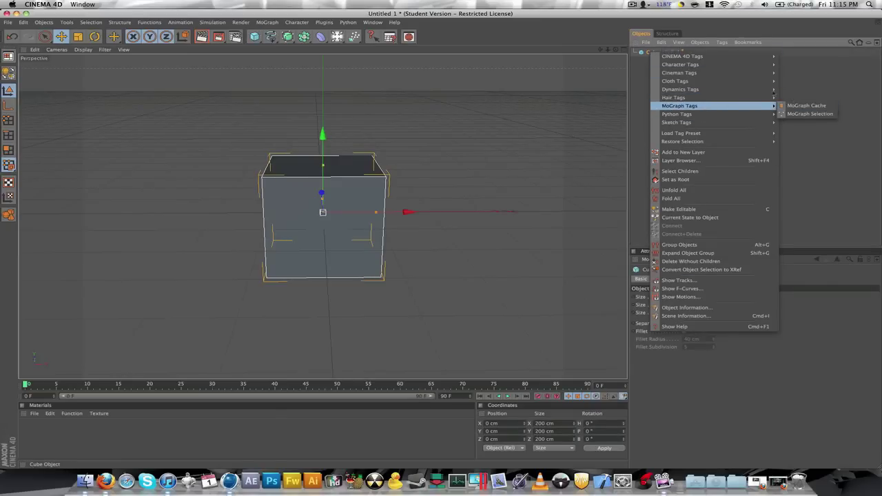
{"action": "mouse_move", "coordinate": [775, 89]}
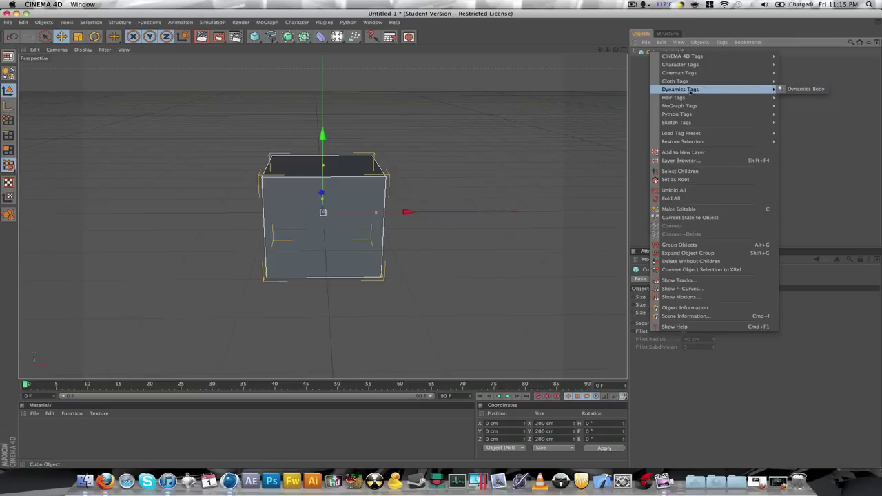
{"action": "left_click", "coordinate": [796, 89]}
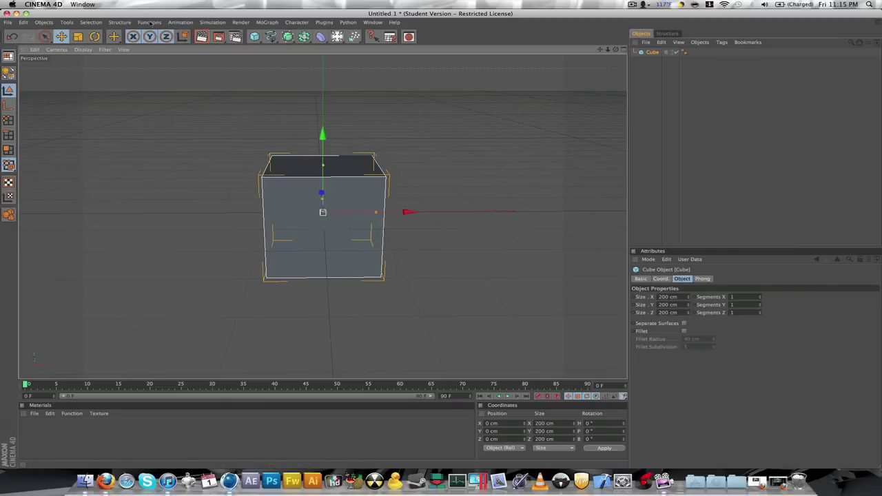
{"action": "left_click", "coordinate": [219, 22]}
{"action": "mouse_move", "coordinate": [221, 43]}
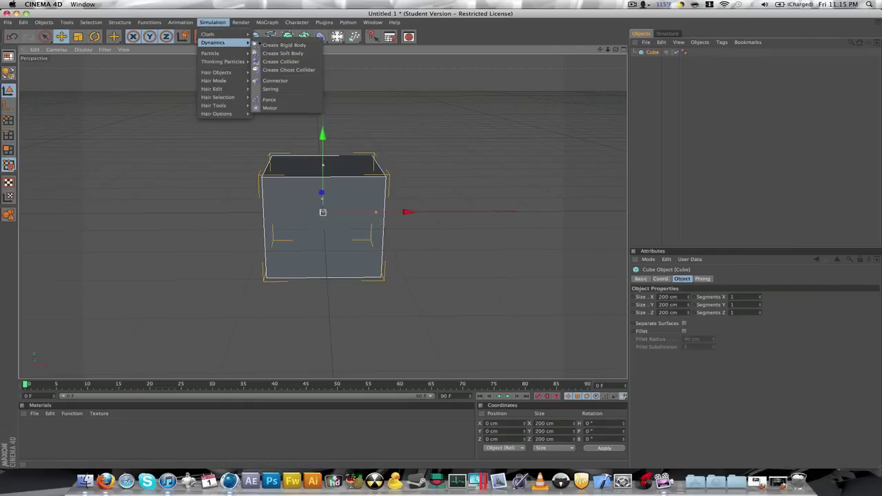
{"action": "left_click", "coordinate": [277, 44]}
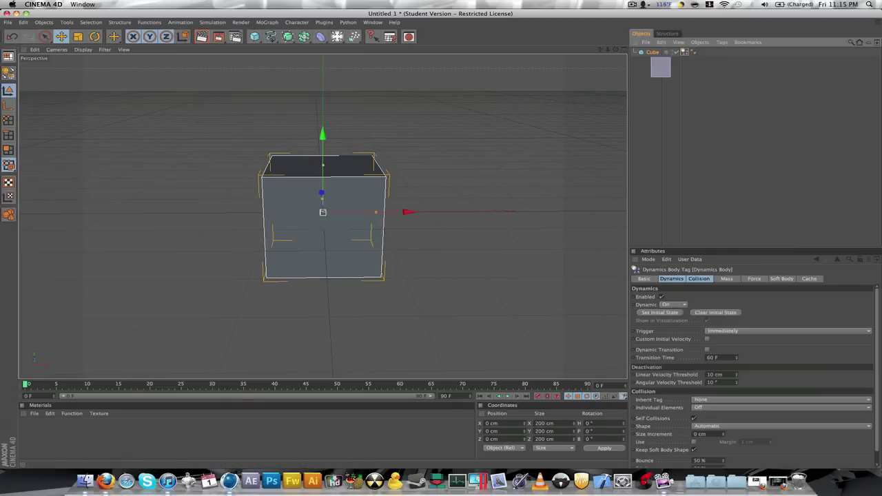
{"action": "key", "text": "Delete"}
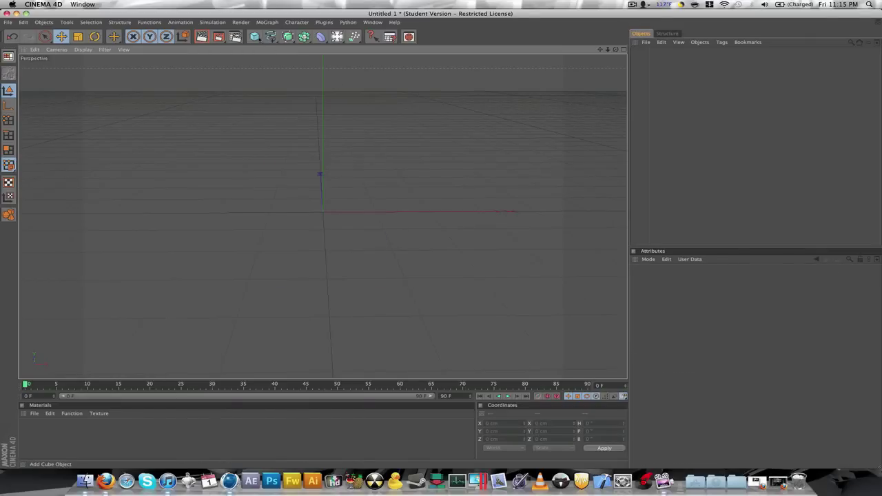
{"action": "left_click", "coordinate": [254, 37]}
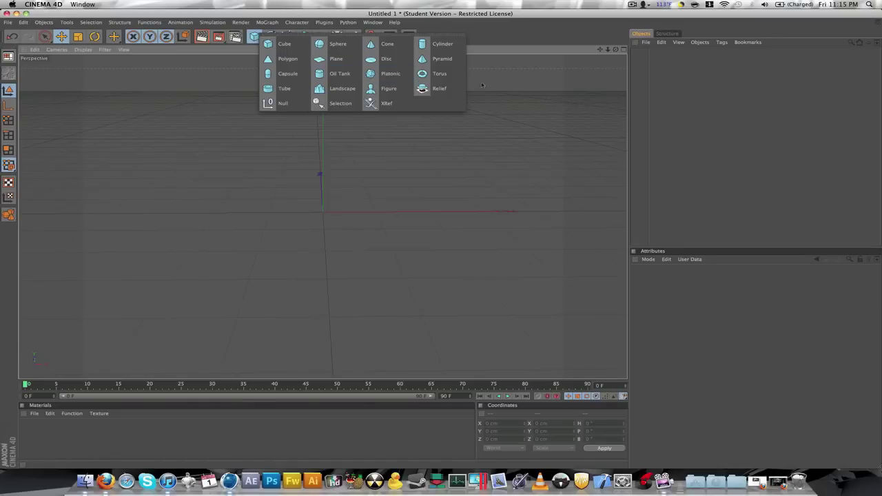
{"action": "left_click", "coordinate": [524, 38]}
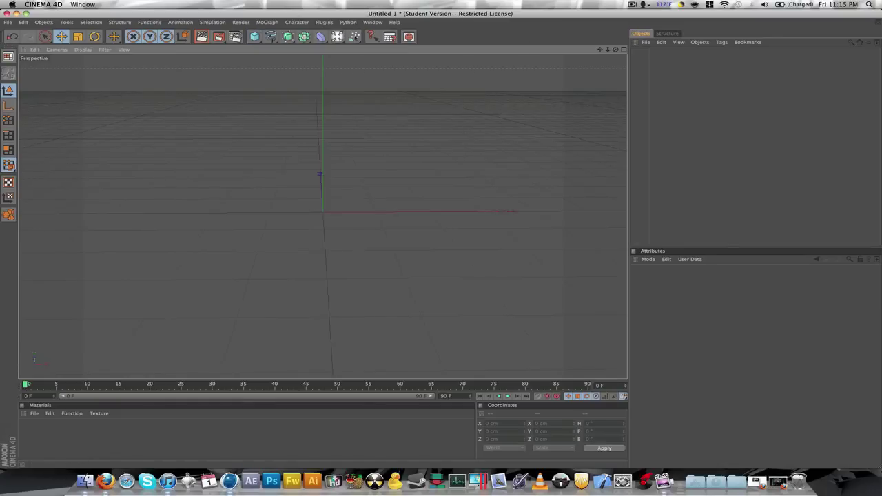
{"action": "left_click", "coordinate": [270, 37]}
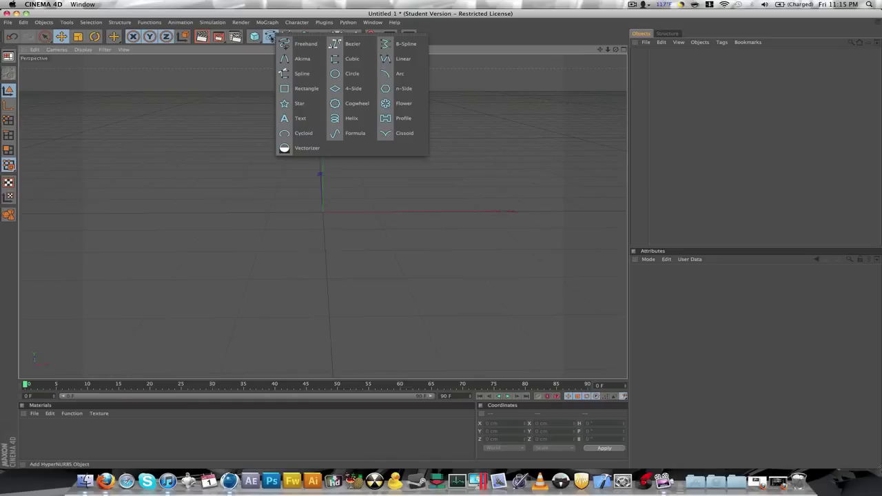
{"action": "left_click", "coordinate": [459, 37]}
{"action": "left_click", "coordinate": [288, 37]}
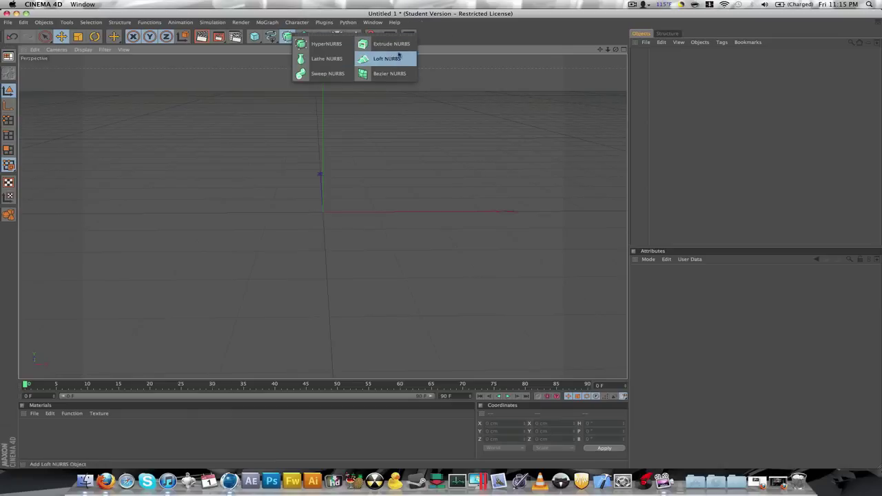
{"action": "left_click", "coordinate": [450, 35]}
{"action": "left_click", "coordinate": [304, 37]}
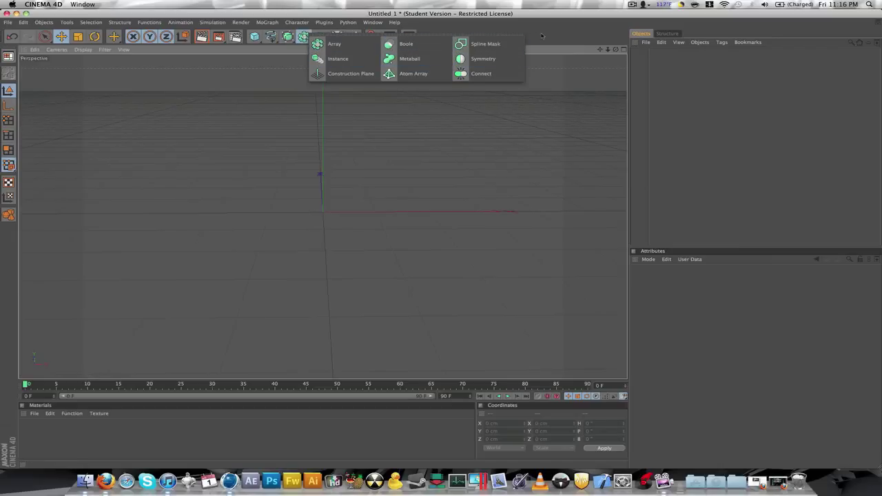
{"action": "left_click", "coordinate": [320, 37]}
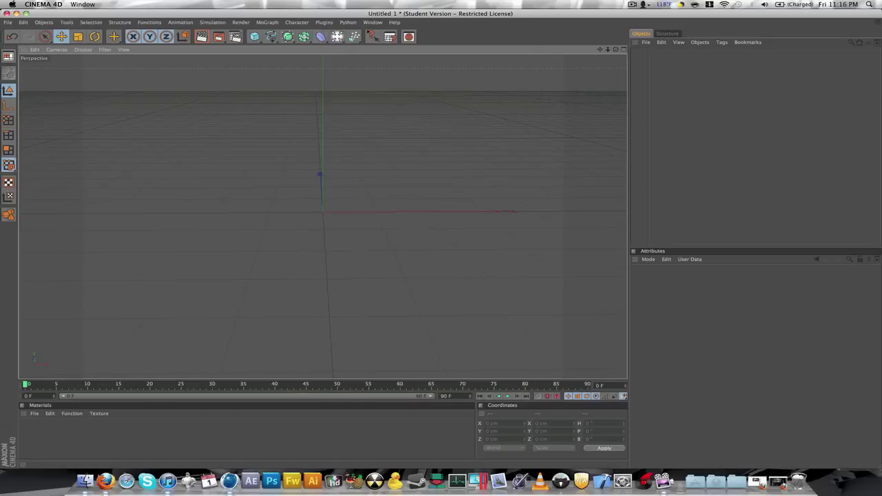
{"action": "left_click", "coordinate": [338, 37]}
{"action": "left_click", "coordinate": [353, 37]}
{"action": "left_click", "coordinate": [324, 22]}
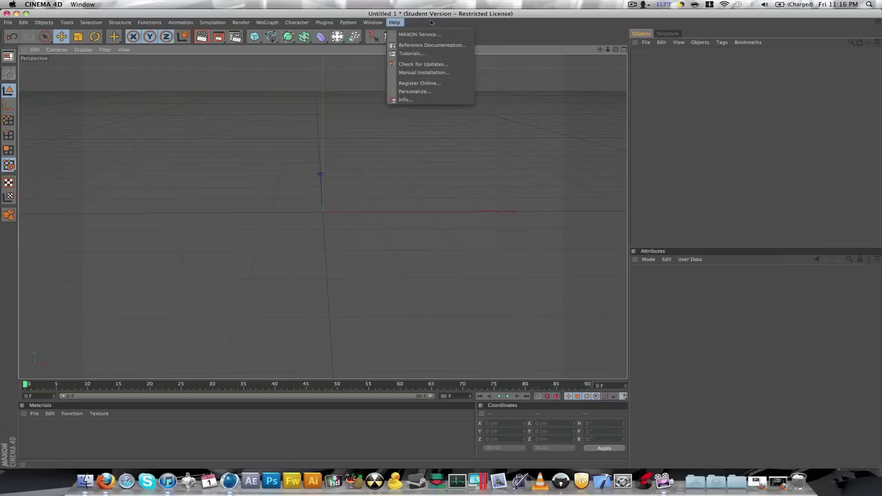
{"action": "left_click", "coordinate": [446, 25]}
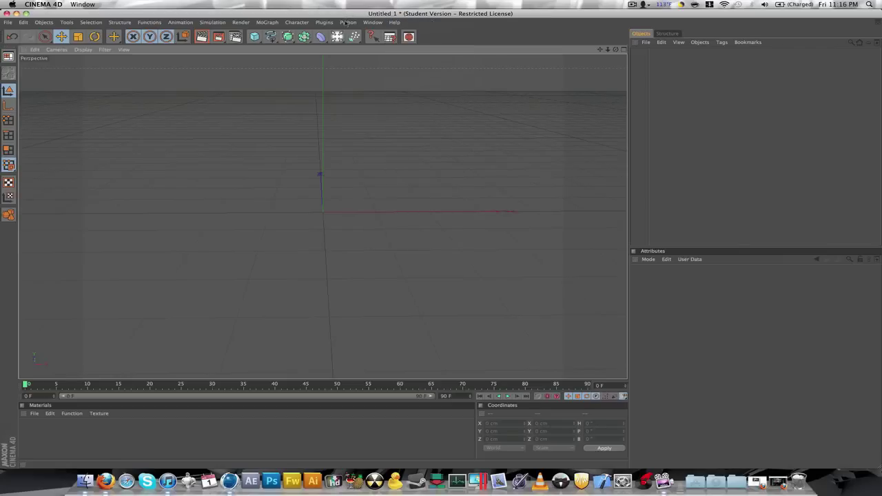
{"action": "left_click", "coordinate": [346, 23]}
{"action": "mouse_move", "coordinate": [359, 35]}
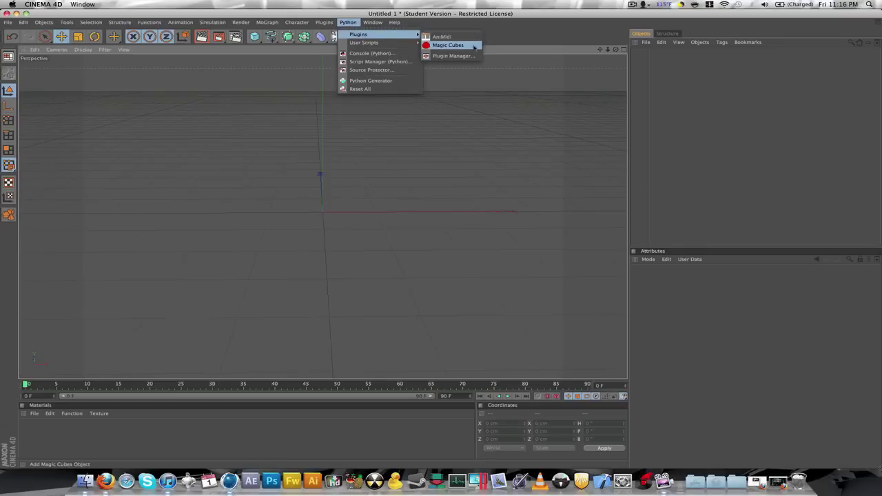
{"action": "mouse_move", "coordinate": [412, 43]}
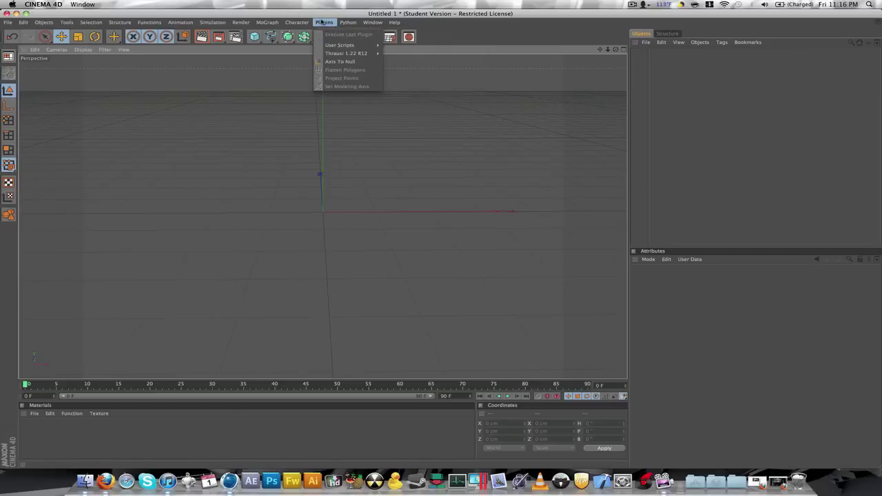
{"action": "left_click", "coordinate": [366, 12]}
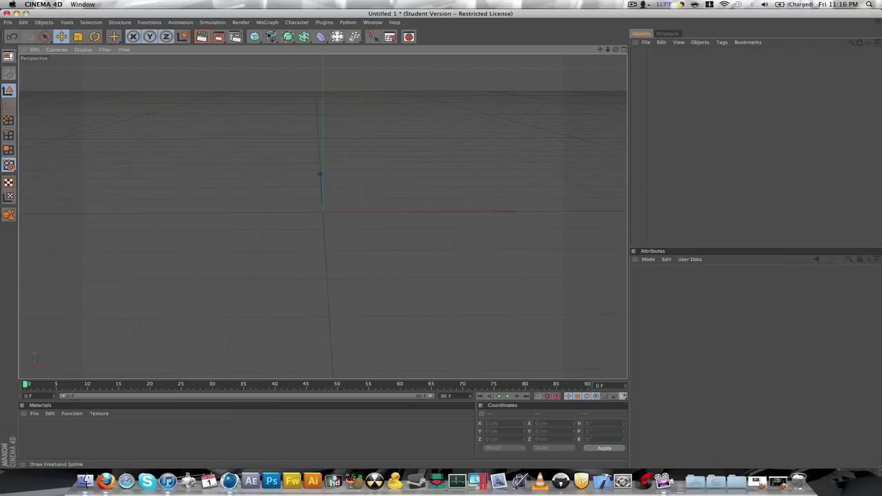
Step: Add a Text spline to the scene from the spline flyout
{"action": "left_click", "coordinate": [270, 37]}
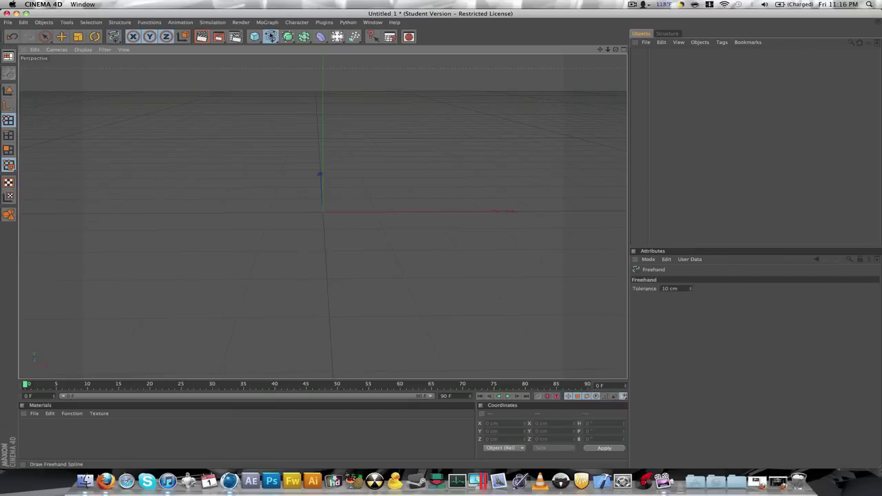
{"action": "left_click", "coordinate": [9, 89]}
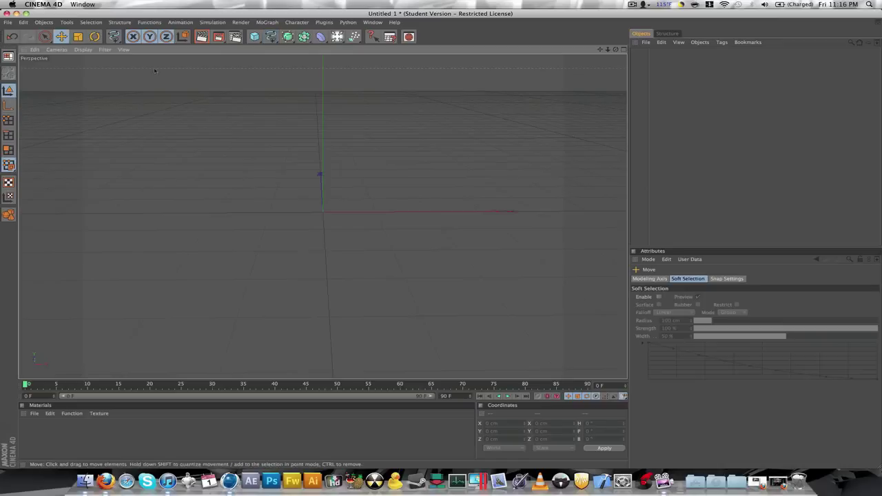
{"action": "left_click_drag", "start_coordinate": [270, 36], "coordinate": [296, 119]}
Step: Change the Text spline's Object text field from 'Text' to 'Hello'
{"action": "left_click", "coordinate": [660, 297]}
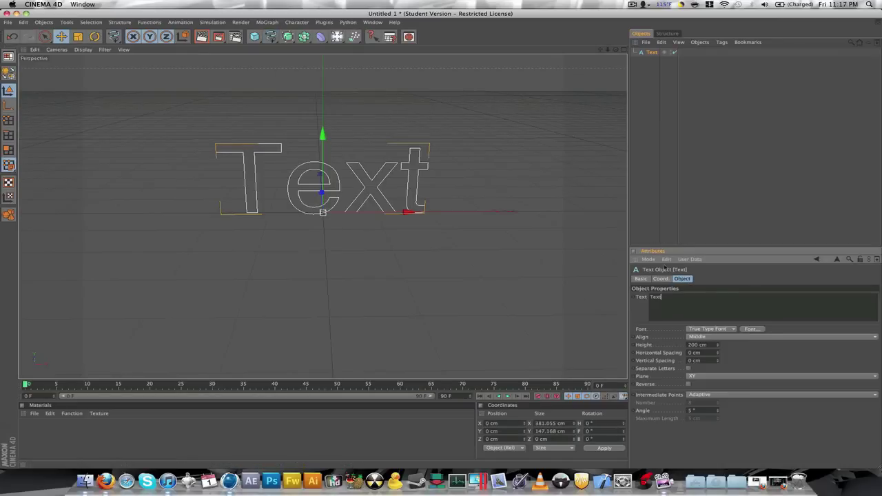
{"action": "left_click", "coordinate": [661, 279]}
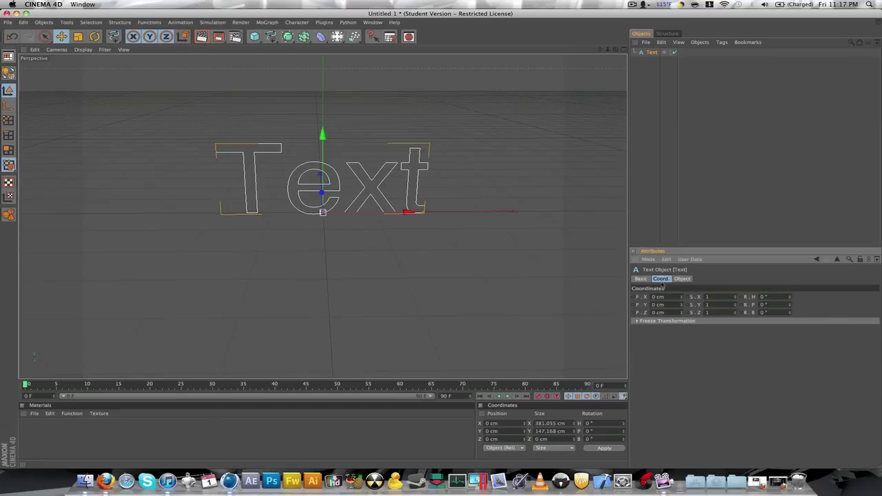
{"action": "left_click", "coordinate": [642, 280]}
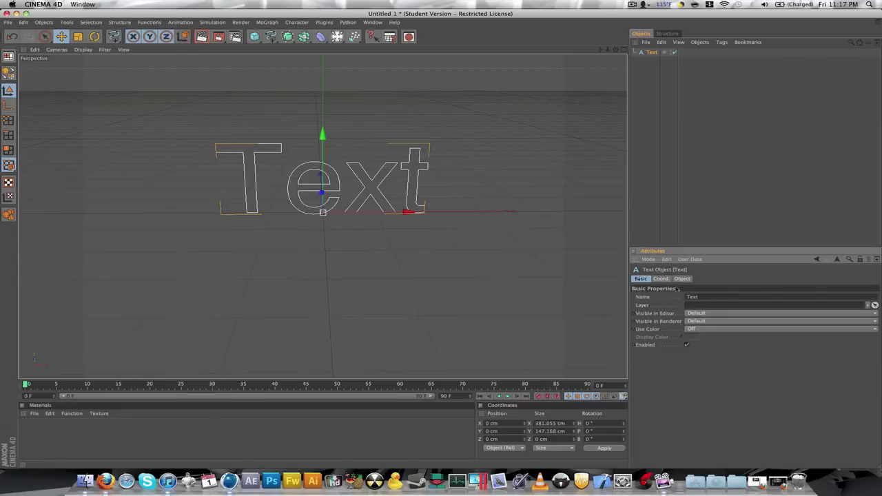
{"action": "left_click", "coordinate": [661, 279]}
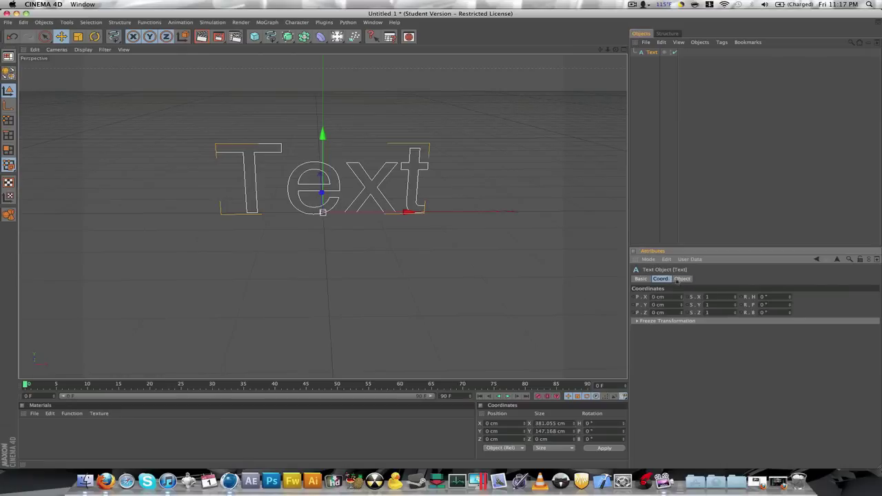
{"action": "left_click", "coordinate": [683, 279]}
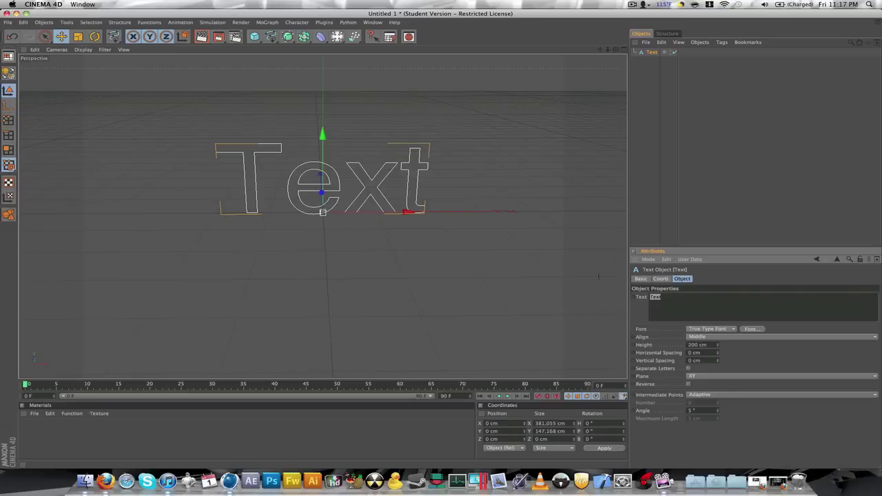
{"action": "type", "text": "Hello"}
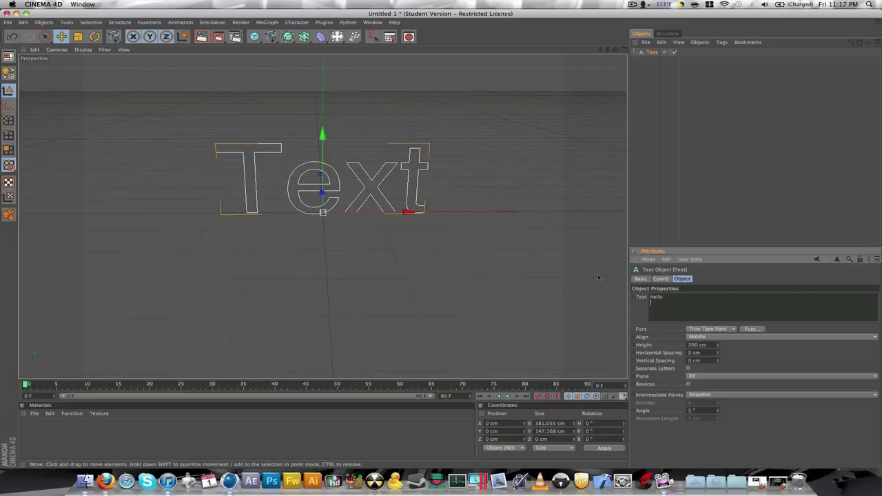
{"action": "left_click", "coordinate": [542, 196]}
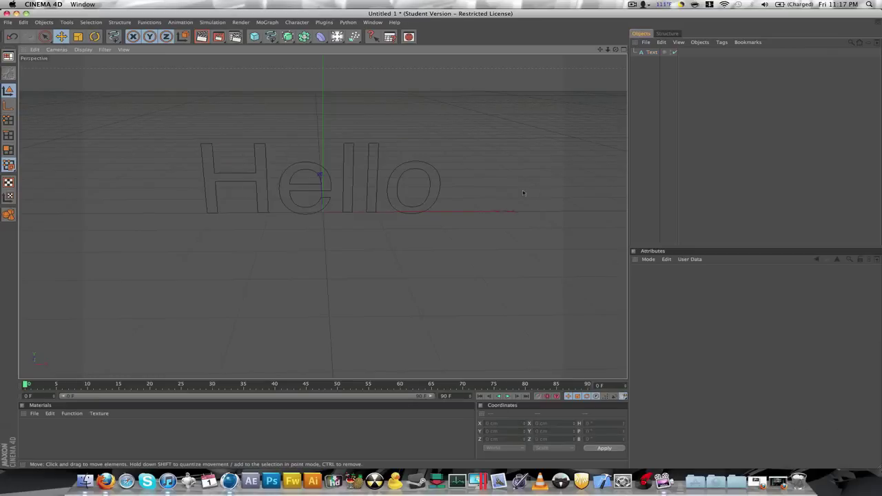
{"action": "left_click", "coordinate": [403, 178]}
{"action": "left_click", "coordinate": [613, 86]}
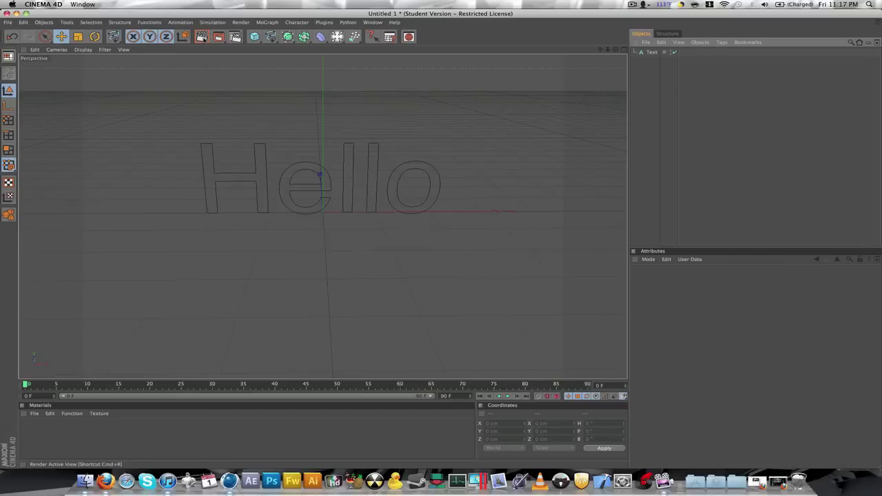
Step: Render the active view, then review the Output, Save, Multi-Pass and Anti-Aliasing render settings
{"action": "left_click", "coordinate": [202, 37]}
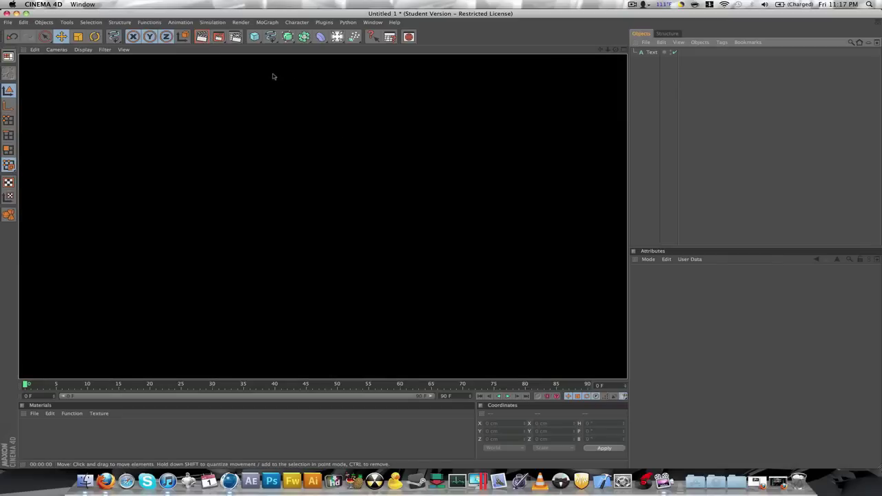
{"action": "left_click", "coordinate": [292, 78]}
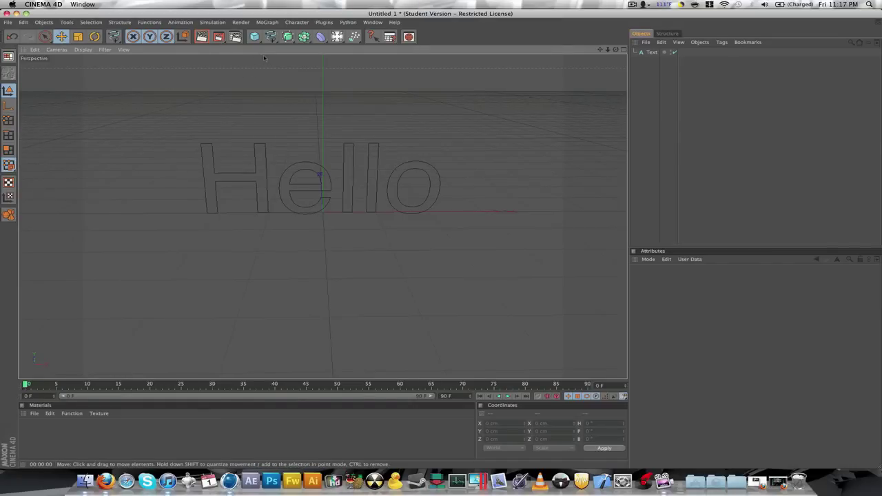
{"action": "left_click", "coordinate": [235, 37]}
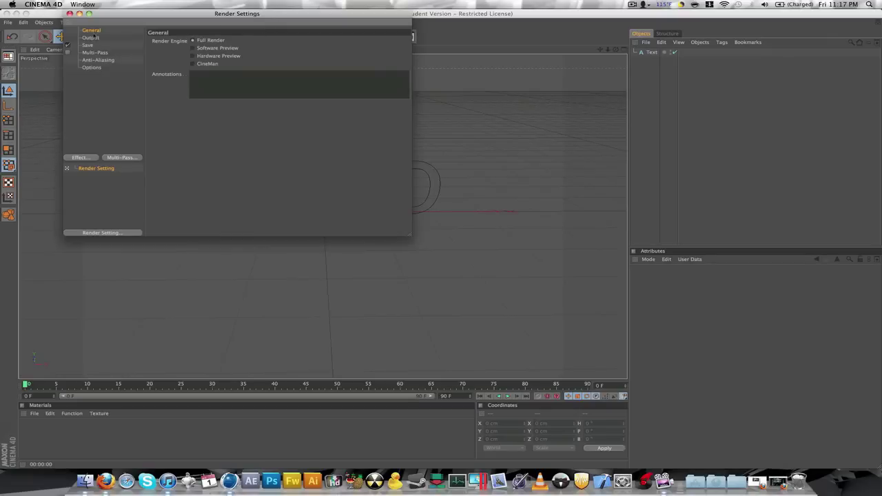
{"action": "left_click", "coordinate": [92, 38]}
{"action": "left_click", "coordinate": [89, 45]}
{"action": "left_click", "coordinate": [94, 52]}
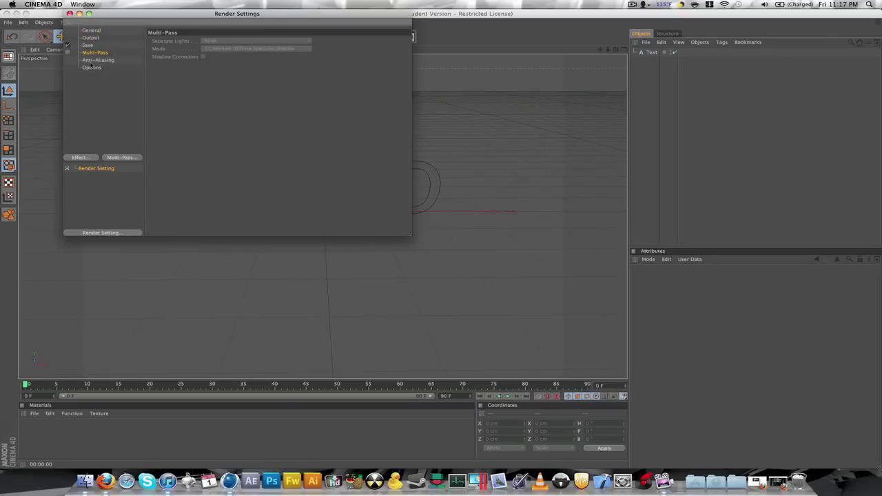
{"action": "left_click", "coordinate": [96, 60]}
{"action": "left_click", "coordinate": [70, 13]}
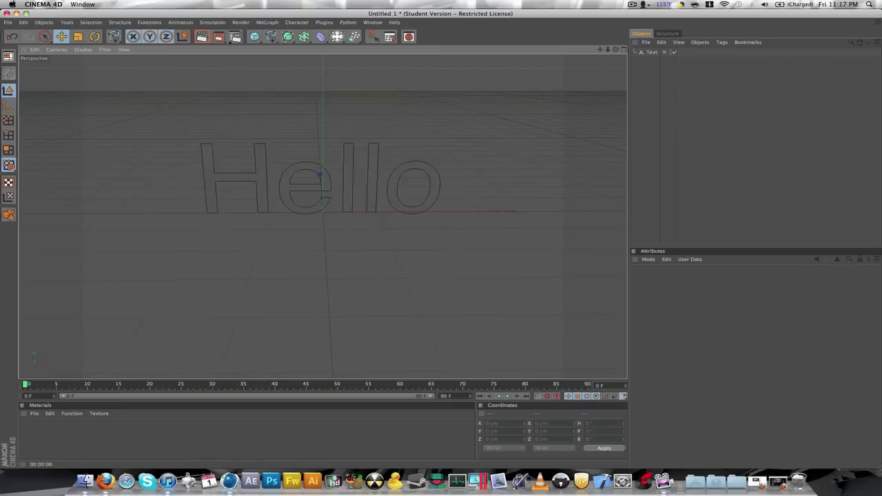
Step: Render the scene to the Picture Viewer, giving a black 320x240 image
{"action": "left_click", "coordinate": [218, 37]}
{"action": "left_click", "coordinate": [206, 83]}
{"action": "left_click", "coordinate": [218, 36]}
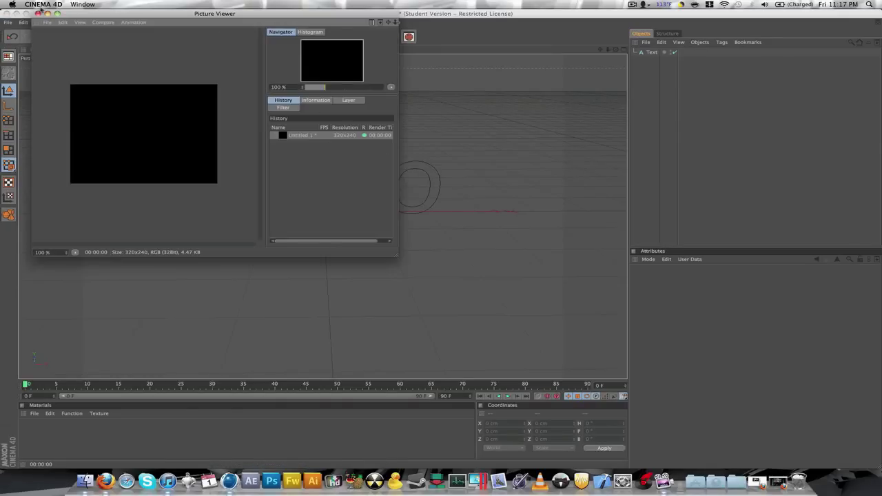
Step: Close the Picture Viewer, add an Extrude NURBS and reorder it in the Objects manager
{"action": "left_click", "coordinate": [37, 13]}
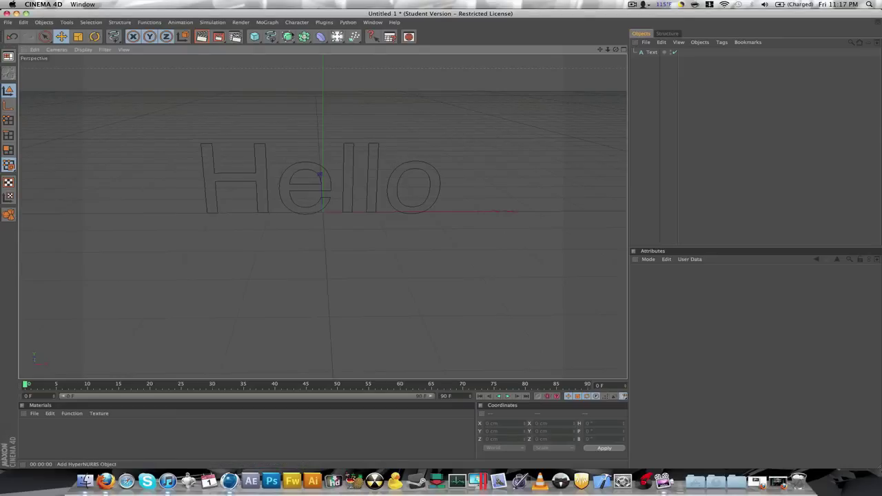
{"action": "left_click_drag", "start_coordinate": [288, 36], "coordinate": [336, 141]}
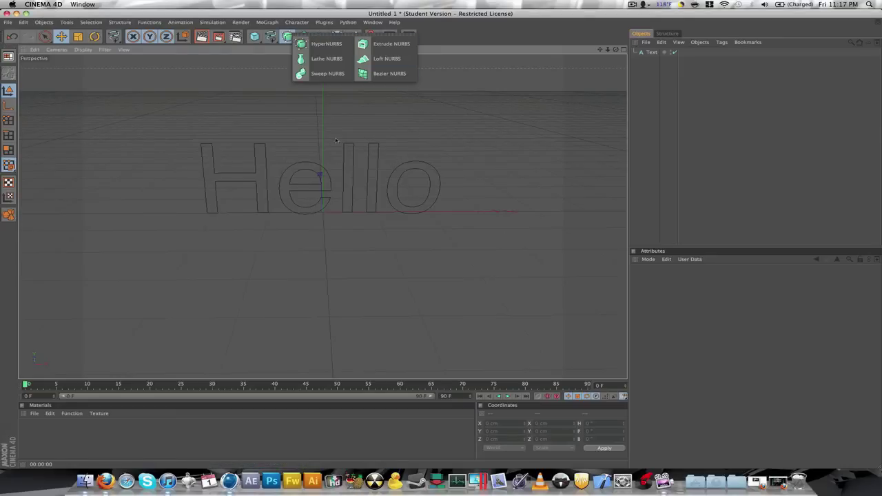
{"action": "left_click_drag", "start_coordinate": [304, 184], "coordinate": [304, 180]}
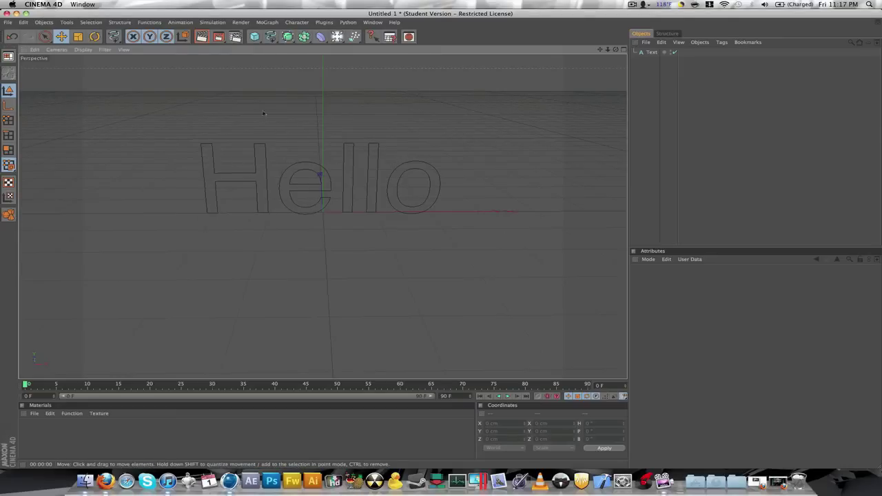
{"action": "left_click_drag", "start_coordinate": [304, 36], "coordinate": [376, 40]}
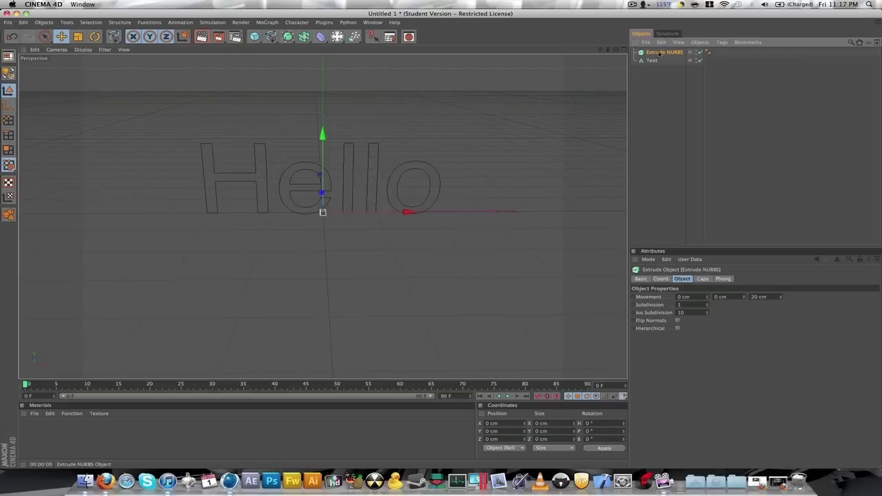
{"action": "left_click_drag", "start_coordinate": [659, 55], "coordinate": [658, 94]}
{"action": "left_click_drag", "start_coordinate": [651, 96], "coordinate": [659, 63]}
Step: Nest the Hello Text spline under Extrude NURBS in the Objects manager
{"action": "left_click", "coordinate": [373, 178]}
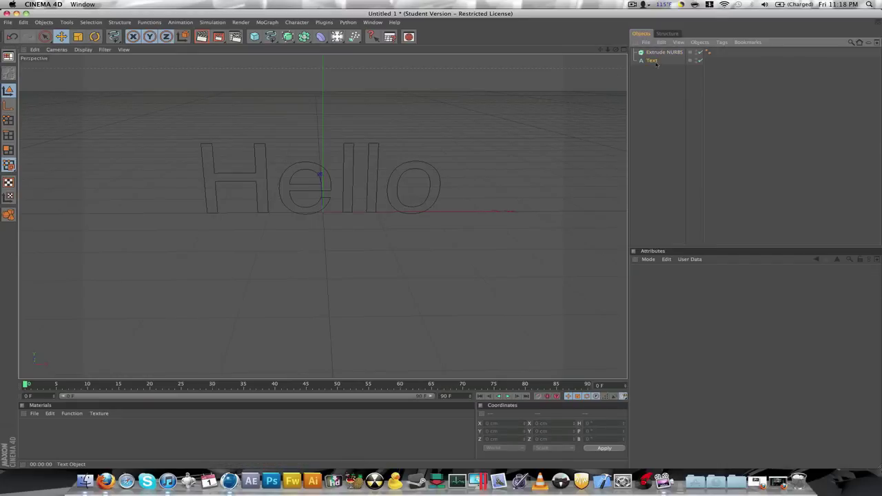
{"action": "left_click_drag", "start_coordinate": [656, 64], "coordinate": [659, 53]}
{"action": "left_click_drag", "start_coordinate": [658, 53], "coordinate": [658, 55]}
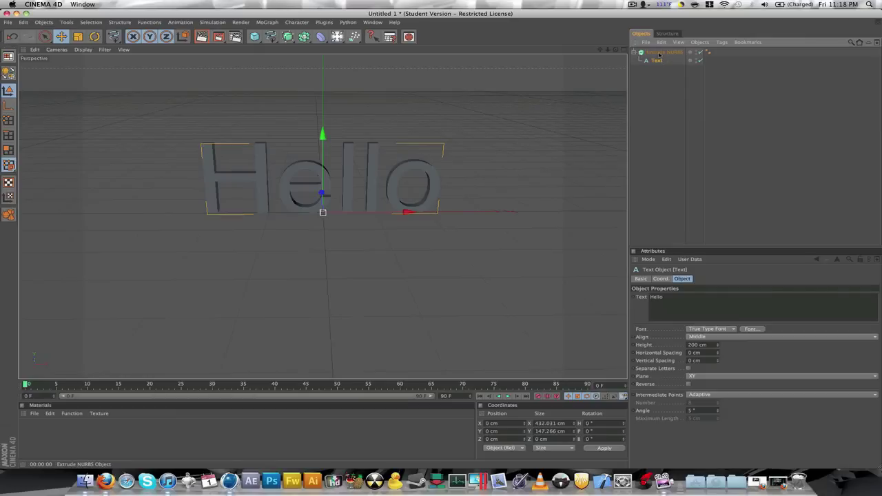
Step: Give Extrude NURBS Subdivision 104, Iso Subdivision 15, 821 cm Z depth and an X slant
{"action": "left_click", "coordinate": [660, 53]}
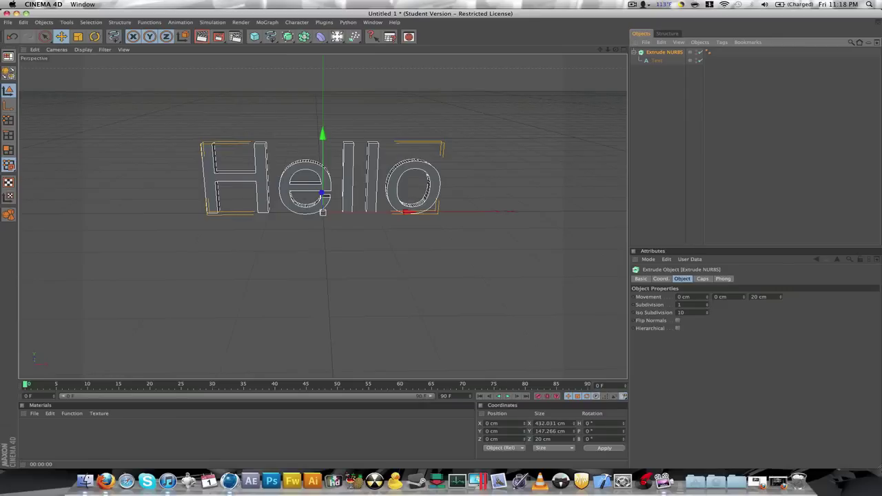
{"action": "left_click_drag", "start_coordinate": [709, 304], "coordinate": [708, 279]}
{"action": "left_click_drag", "start_coordinate": [707, 313], "coordinate": [707, 304]}
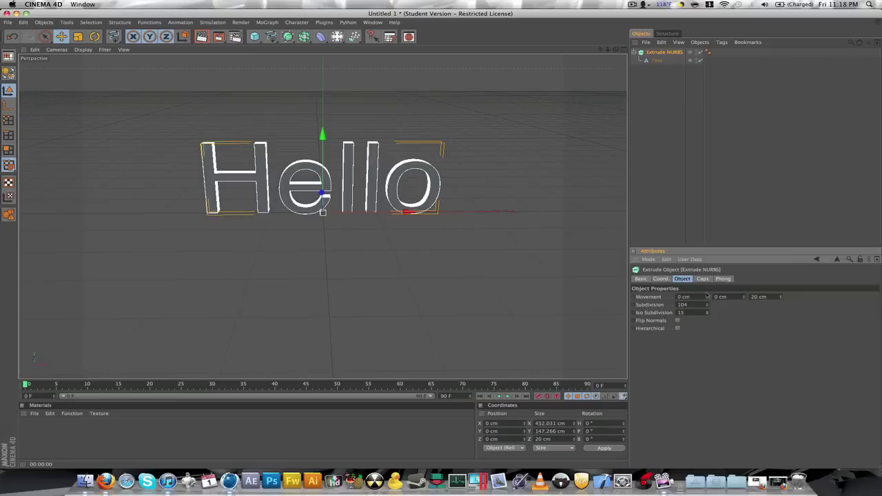
{"action": "mouse_move", "coordinate": [782, 298]}
{"action": "left_mouse_down"}
{"action": "mouse_move", "coordinate": [782, 273]}
{"action": "mouse_move", "coordinate": [782, 300]}
{"action": "mouse_move", "coordinate": [782, 285]}
{"action": "left_mouse_up"}
{"action": "left_click_drag", "start_coordinate": [707, 297], "coordinate": [780, 272]}
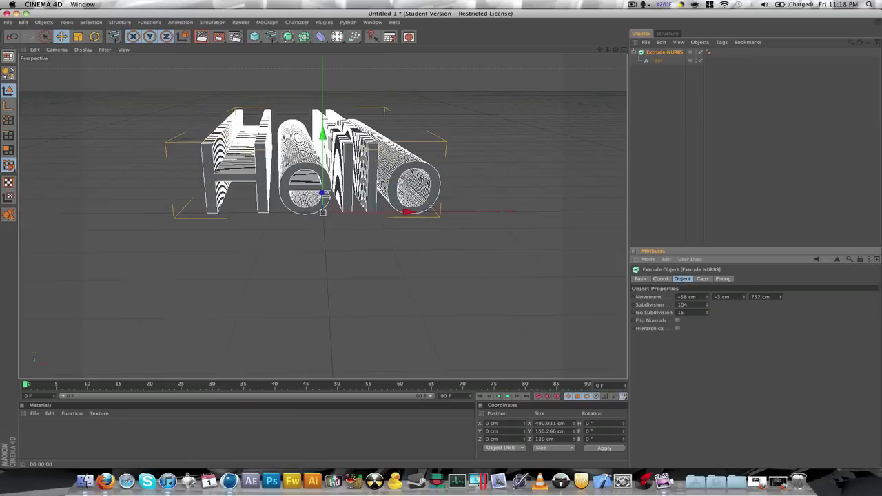
{"action": "left_click", "coordinate": [657, 59], "text": "shift"}
Step: Delete the Hello extrusion and add a MoText object from the MoGraph menu
{"action": "key", "text": "Delete"}
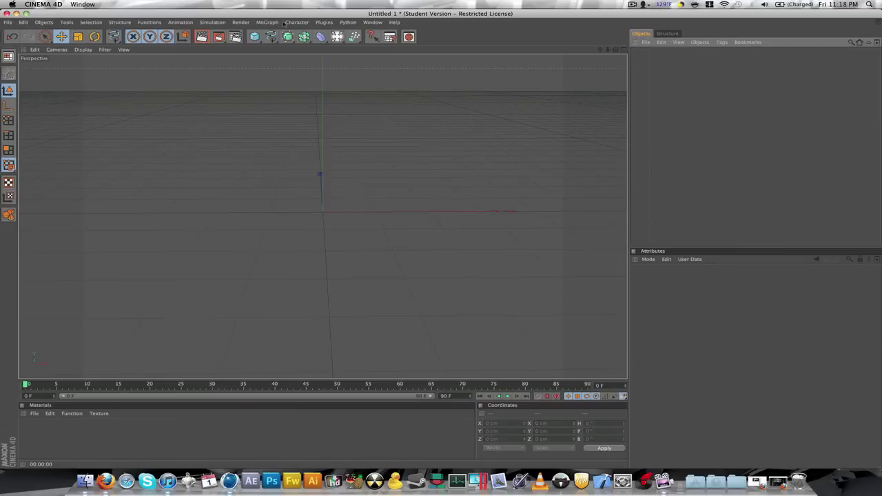
{"action": "left_click", "coordinate": [271, 23]}
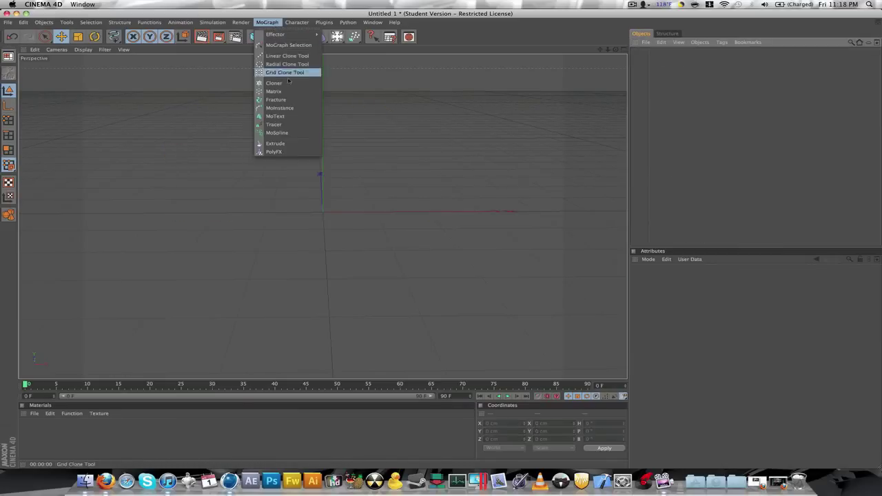
{"action": "left_click", "coordinate": [292, 118]}
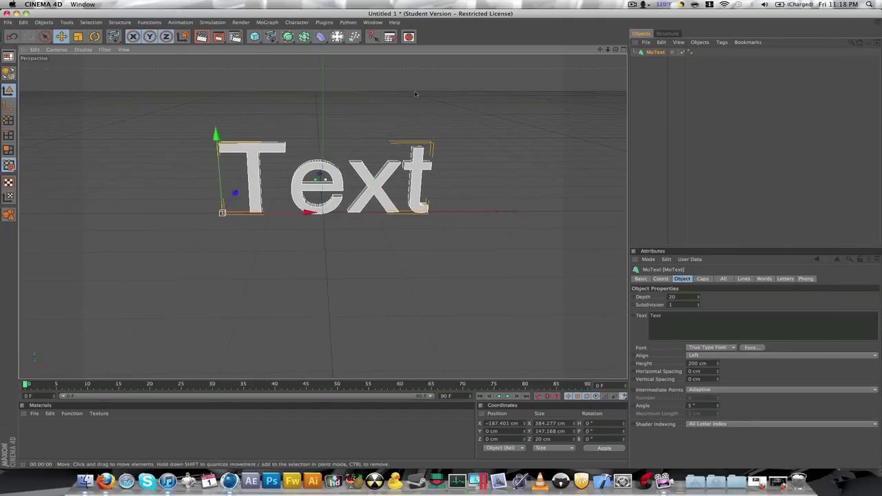
Step: Raise the MoText's Depth from 20 to 579 cm in its Object tab
{"action": "left_click", "coordinate": [384, 73]}
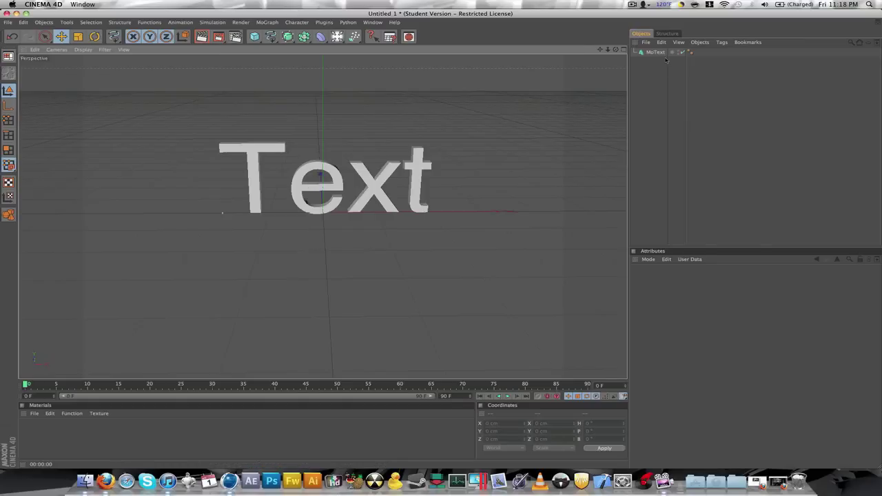
{"action": "left_click", "coordinate": [653, 53]}
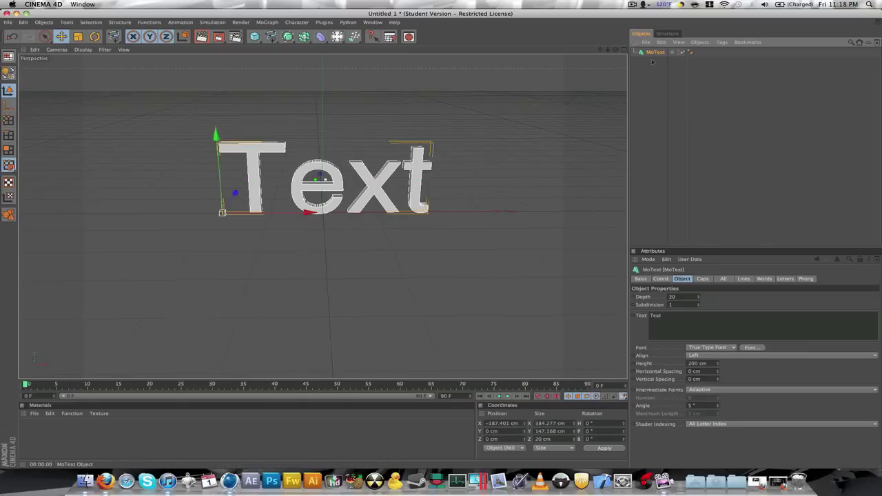
{"action": "left_click", "coordinate": [641, 278]}
{"action": "left_click", "coordinate": [661, 278]}
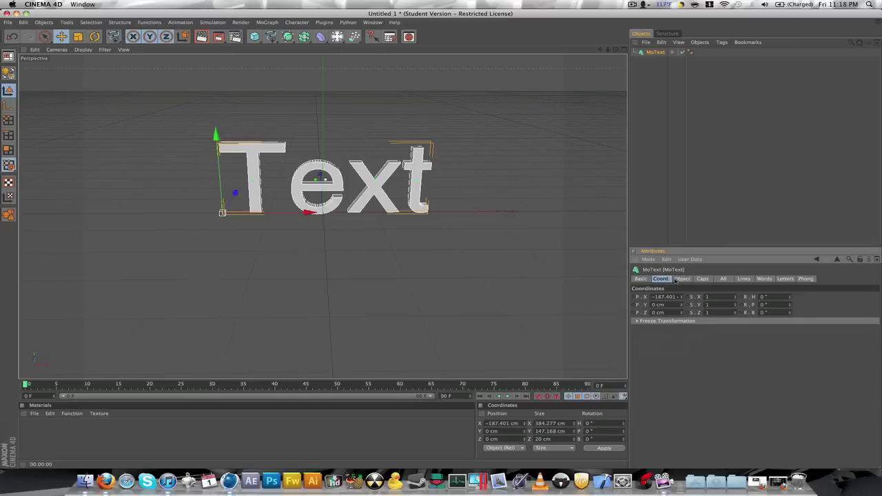
{"action": "left_click", "coordinate": [680, 279]}
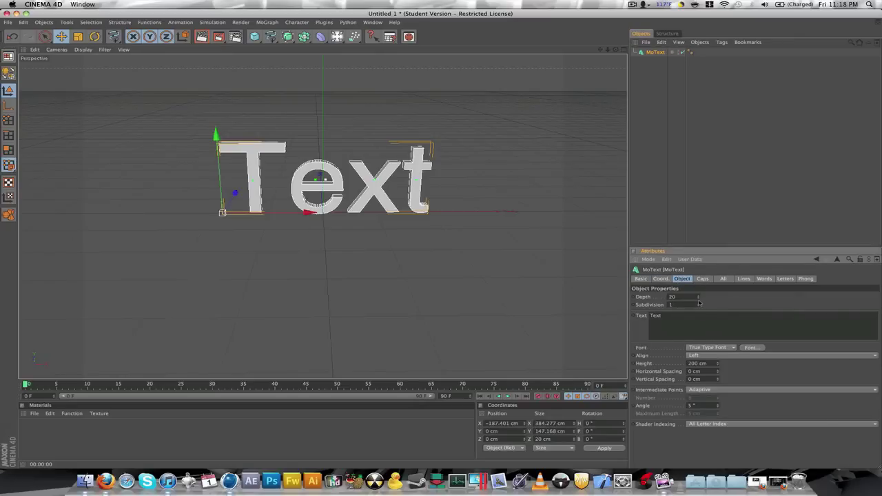
{"action": "left_click_drag", "start_coordinate": [699, 301], "coordinate": [699, 219]}
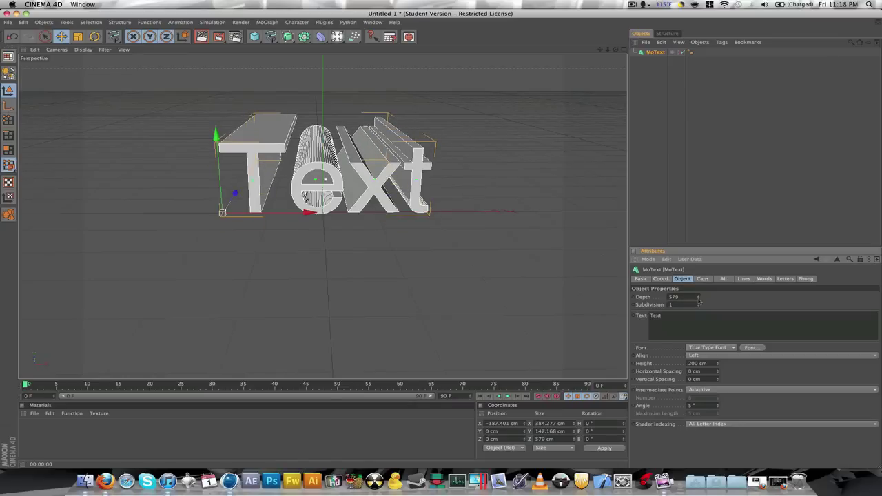
Step: Choose Optimus, after trying Lithos Pro, as the MoText font in the Fonts panel
{"action": "left_click", "coordinate": [751, 348]}
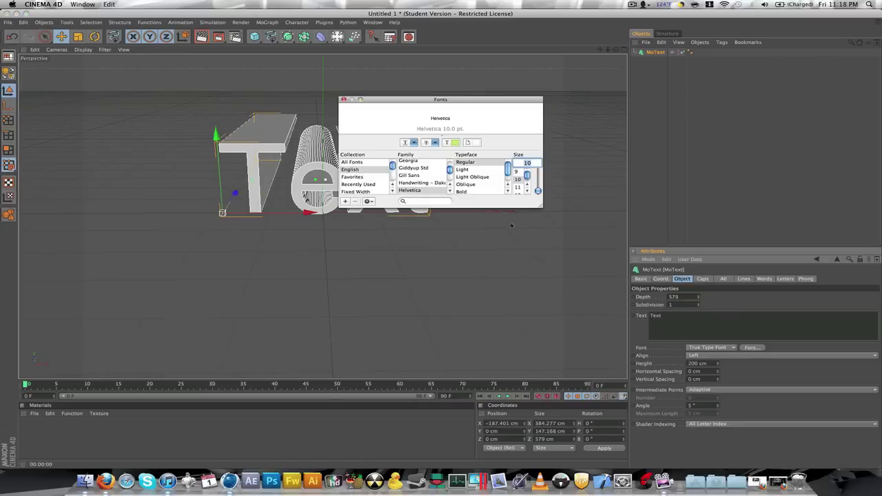
{"action": "scroll", "coordinate": [416, 178], "scroll_direction": "down", "scroll_amount": 5}
{"action": "left_click", "coordinate": [416, 173]}
{"action": "scroll", "coordinate": [416, 178], "scroll_direction": "down", "scroll_amount": 2}
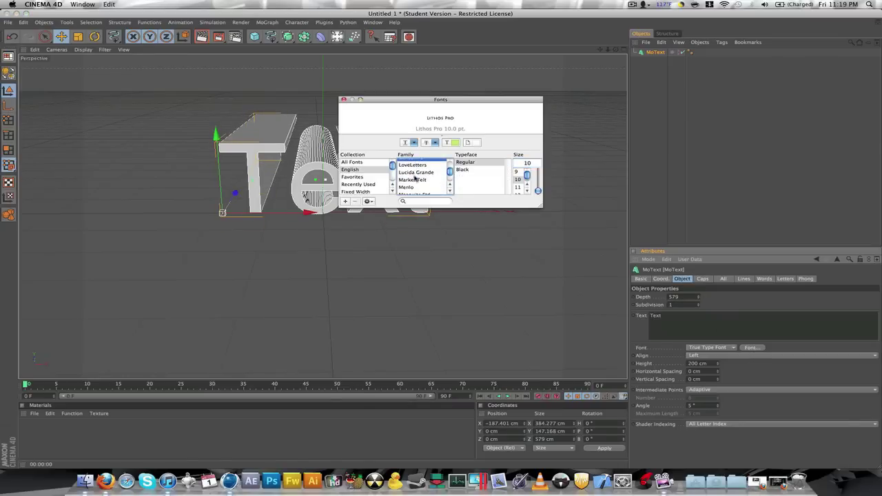
{"action": "scroll", "coordinate": [415, 180], "scroll_direction": "down", "scroll_amount": 3}
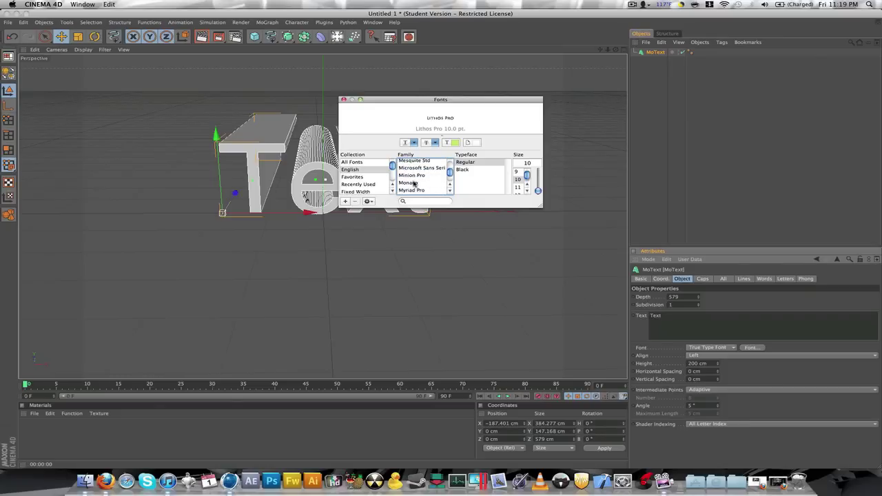
{"action": "scroll", "coordinate": [414, 182], "scroll_direction": "down", "scroll_amount": 4}
{"action": "left_click", "coordinate": [413, 177]}
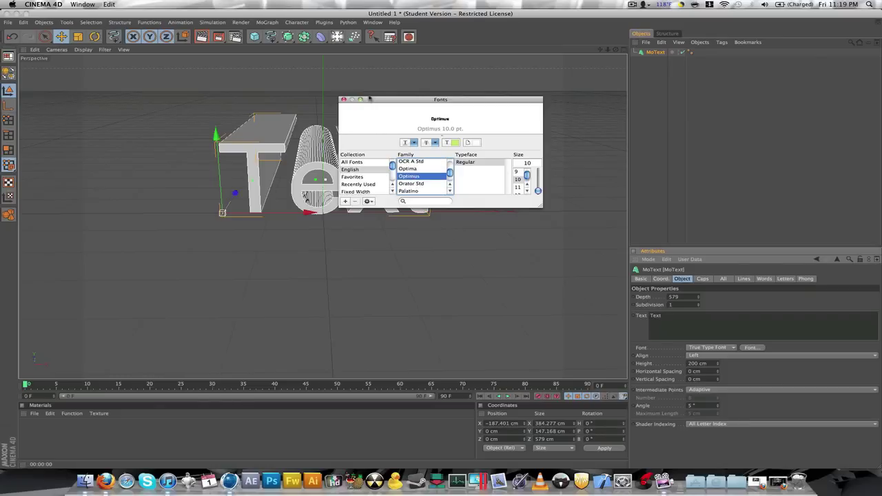
Step: Move the MoText further left along X
{"action": "left_click_drag", "start_coordinate": [391, 150], "coordinate": [374, 150]}
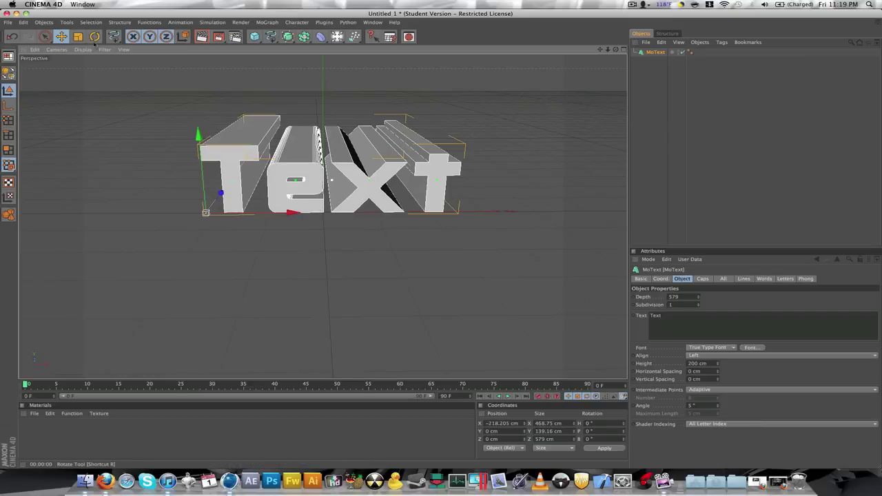
{"action": "left_click", "coordinate": [45, 37]}
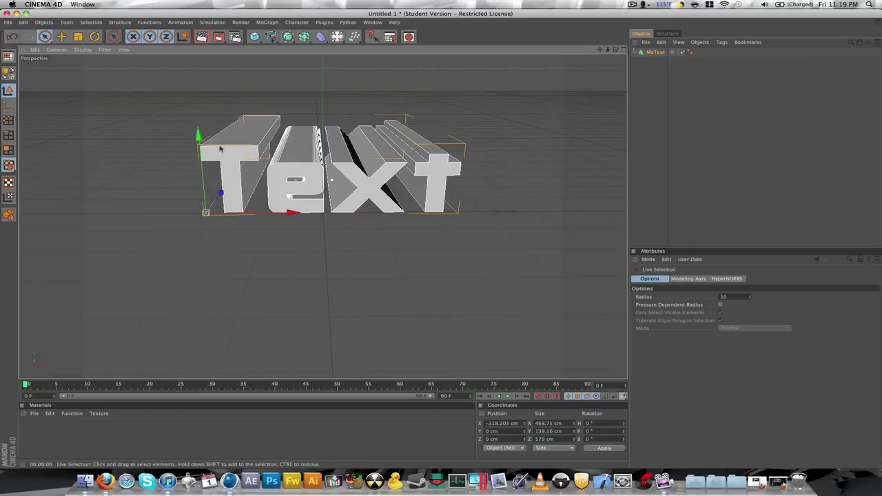
{"action": "mouse_move", "coordinate": [288, 212]}
{"action": "left_mouse_down"}
{"action": "mouse_move", "coordinate": [298, 213]}
{"action": "mouse_move", "coordinate": [280, 213]}
{"action": "left_mouse_up"}
Step: Set the MoText to 136 cm height, 55 cm horizontal and 80 cm vertical spacing
{"action": "left_click", "coordinate": [649, 55]}
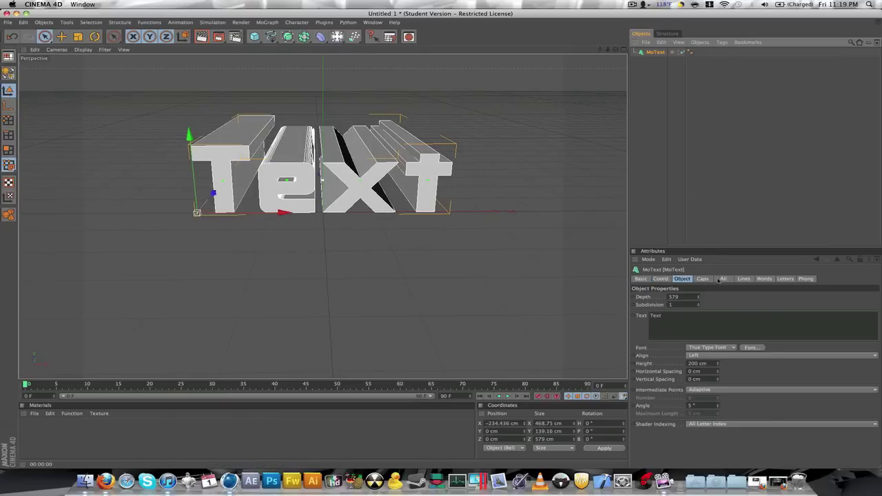
{"action": "left_click", "coordinate": [662, 279]}
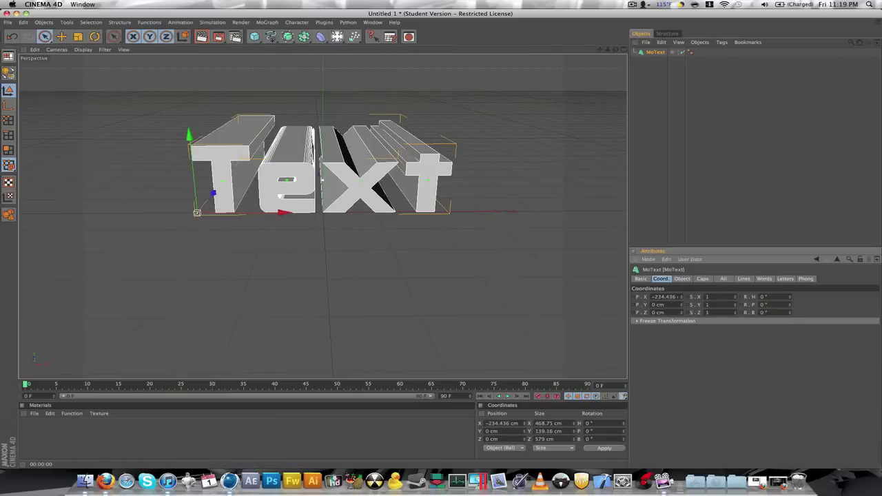
{"action": "left_click_drag", "start_coordinate": [739, 298], "coordinate": [737, 299]}
{"action": "left_click", "coordinate": [683, 279]}
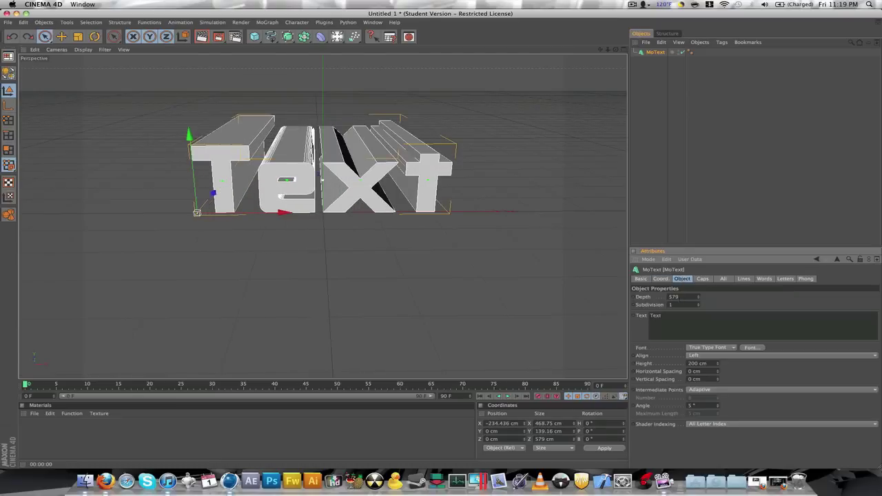
{"action": "left_click_drag", "start_coordinate": [718, 365], "coordinate": [718, 375]}
Step: Scale the MoText up with the Scale tool, then shrink it back down
{"action": "left_click", "coordinate": [78, 37]}
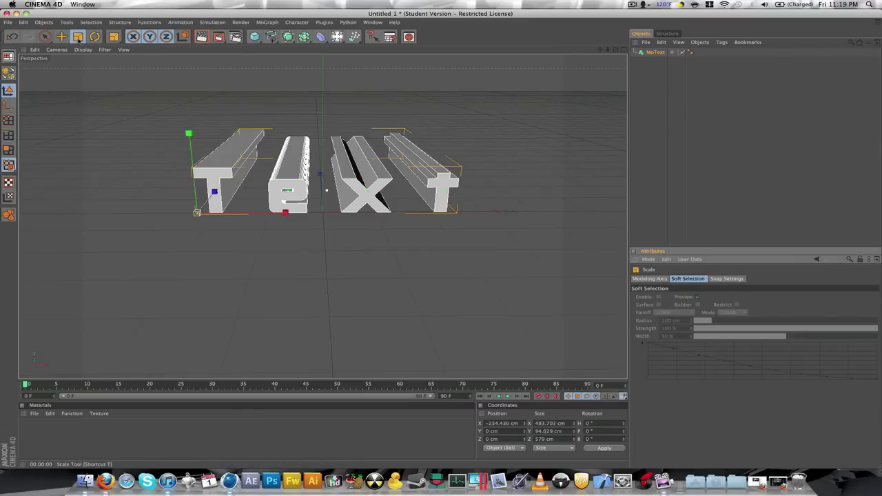
{"action": "left_click_drag", "start_coordinate": [285, 212], "coordinate": [215, 195]}
{"action": "left_click_drag", "start_coordinate": [189, 132], "coordinate": [195, 129]}
Step: Reselect the MoText object and delete it, leaving no objects in the scene
{"action": "left_click", "coordinate": [394, 70]}
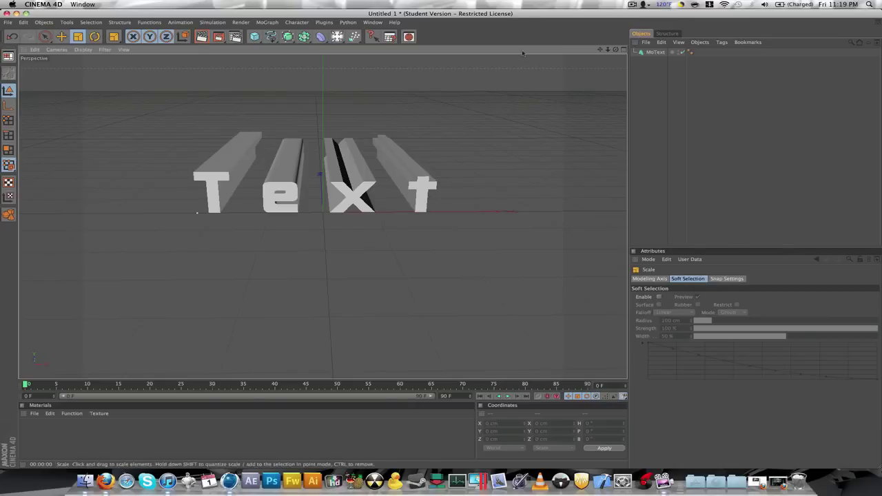
{"action": "left_click", "coordinate": [272, 185]}
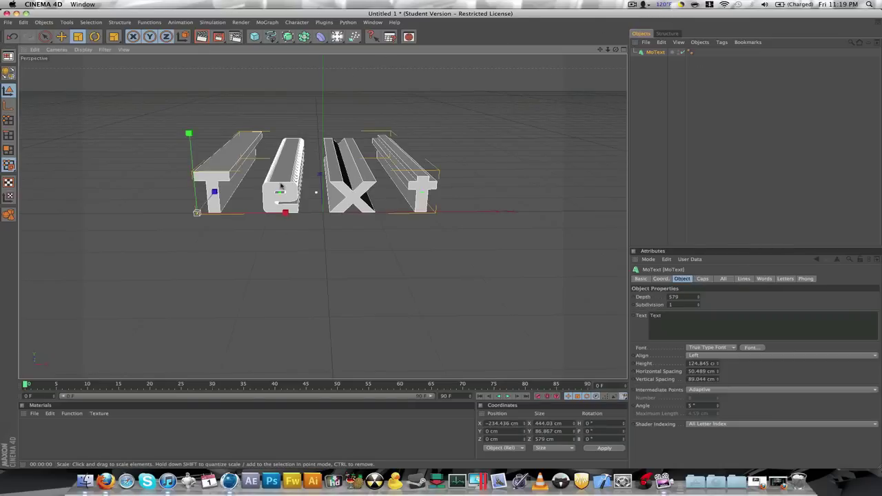
{"action": "key", "text": "Delete"}
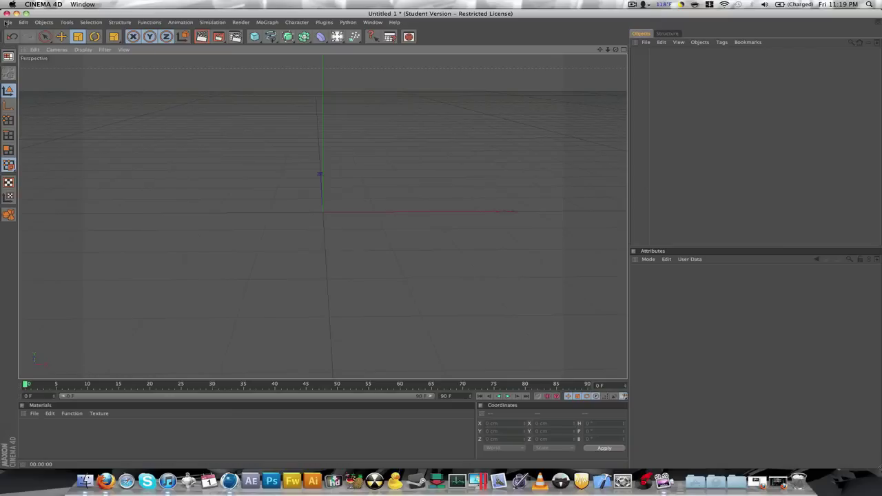
{"action": "left_click", "coordinate": [6, 22]}
{"action": "mouse_move", "coordinate": [190, 22]}
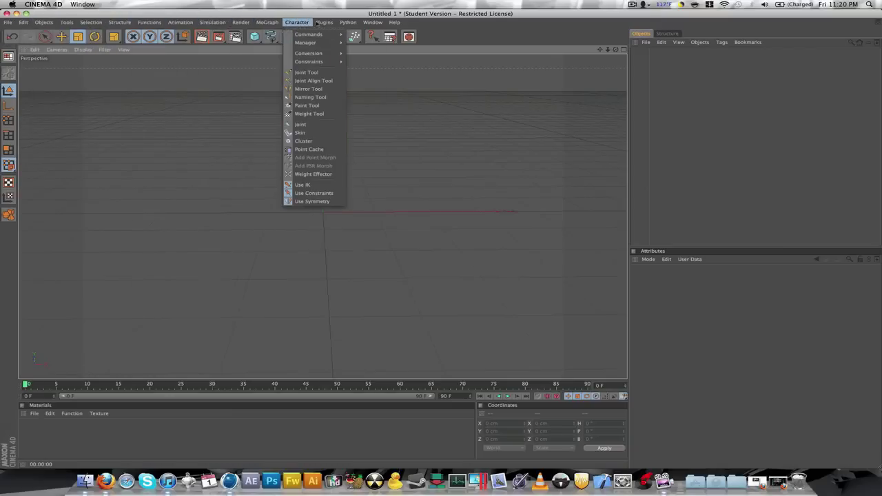
{"action": "mouse_move", "coordinate": [396, 23]}
{"action": "mouse_move", "coordinate": [268, 22]}
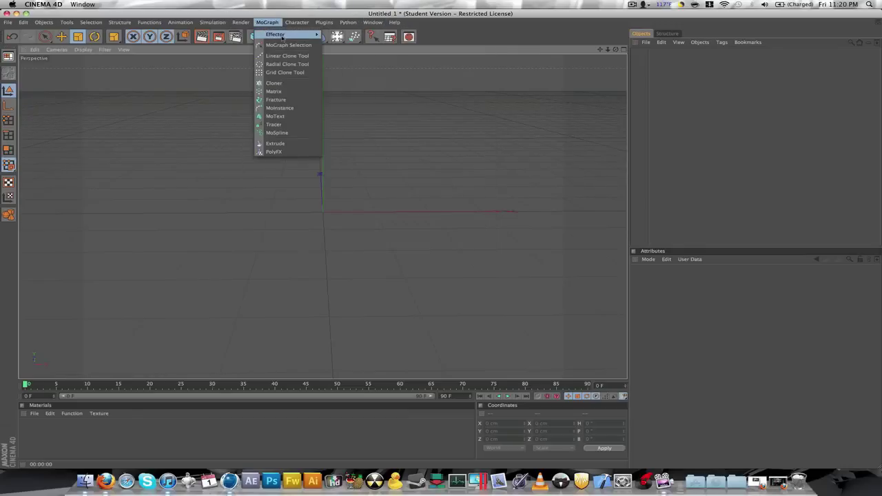
{"action": "mouse_move", "coordinate": [290, 34]}
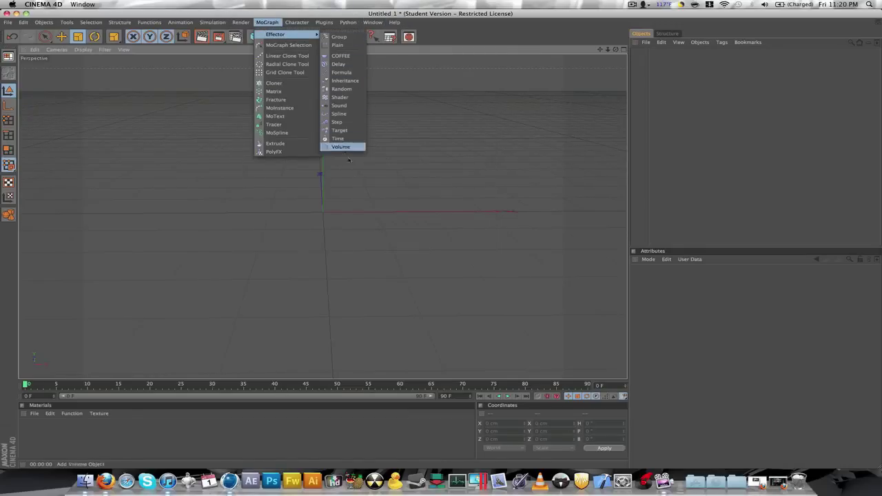
{"action": "left_click", "coordinate": [357, 208]}
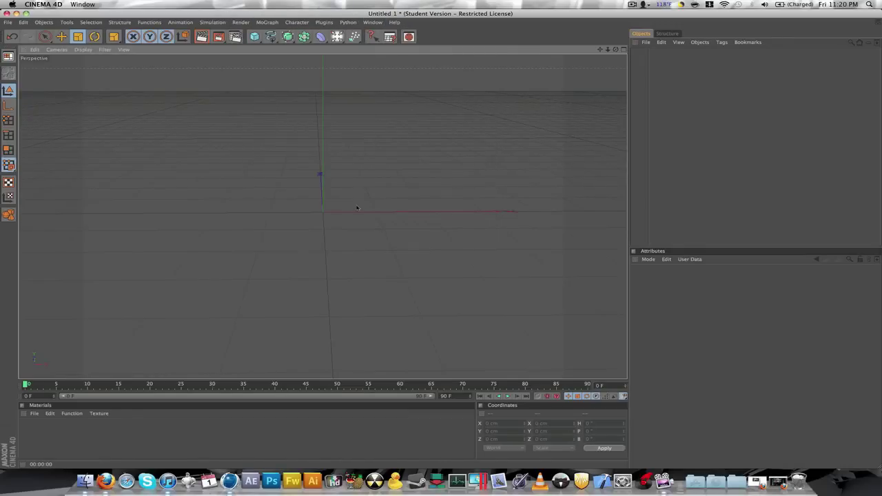